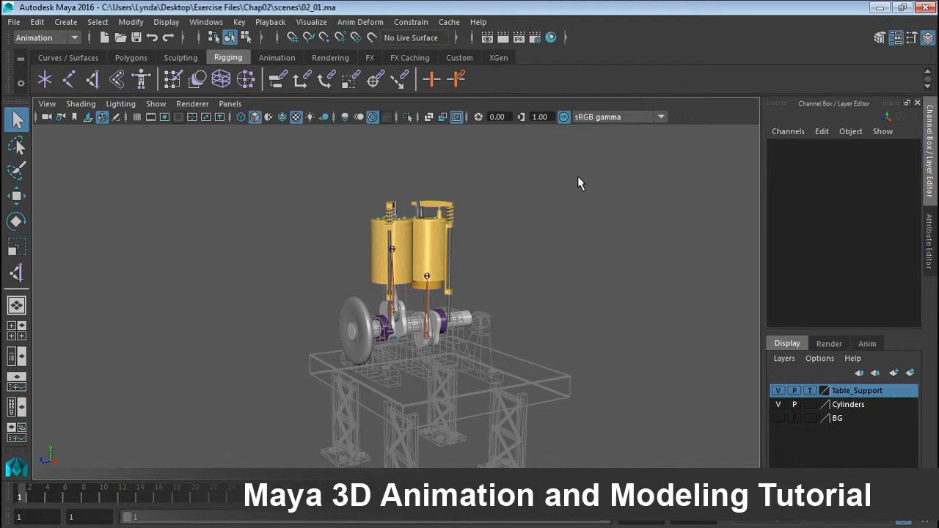
Examine the engine parts by selecting the crankshaft, valve cam, push rod, beam, valve stem and spring in turn.
{"action": "right_click_drag", "start_coordinate": [290, 279], "coordinate": [675, 256], "text": "alt"}
{"action": "left_click", "coordinate": [291, 378]}
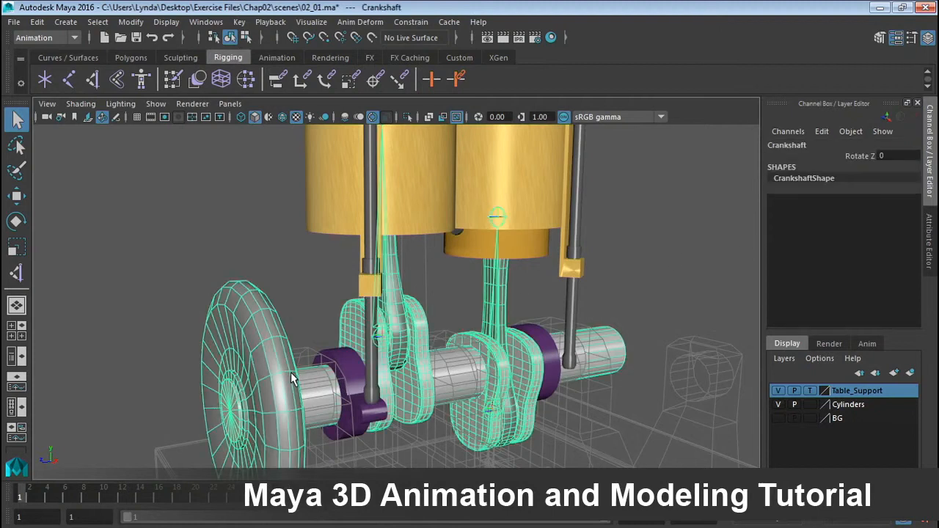
{"action": "left_click", "coordinate": [353, 367]}
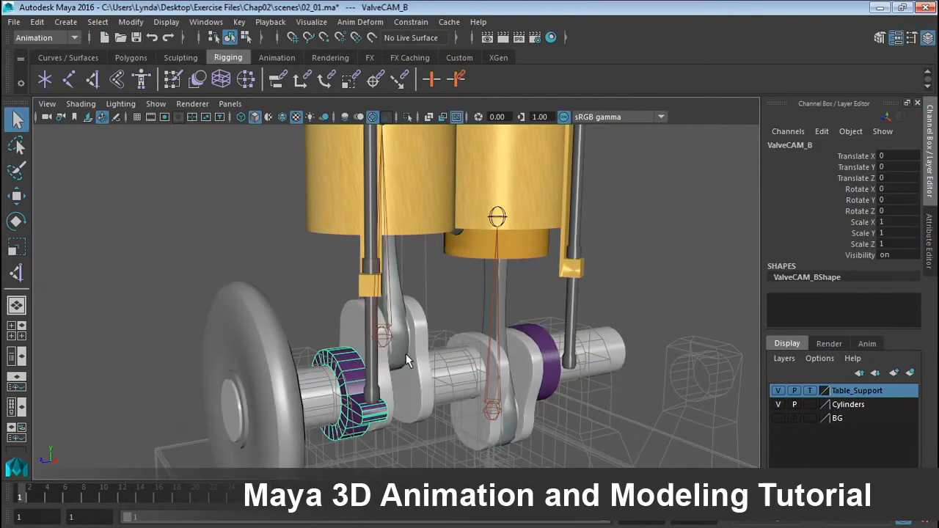
{"action": "left_click", "coordinate": [371, 391]}
{"action": "middle_click_drag", "start_coordinate": [440, 263], "coordinate": [441, 472], "text": "alt"}
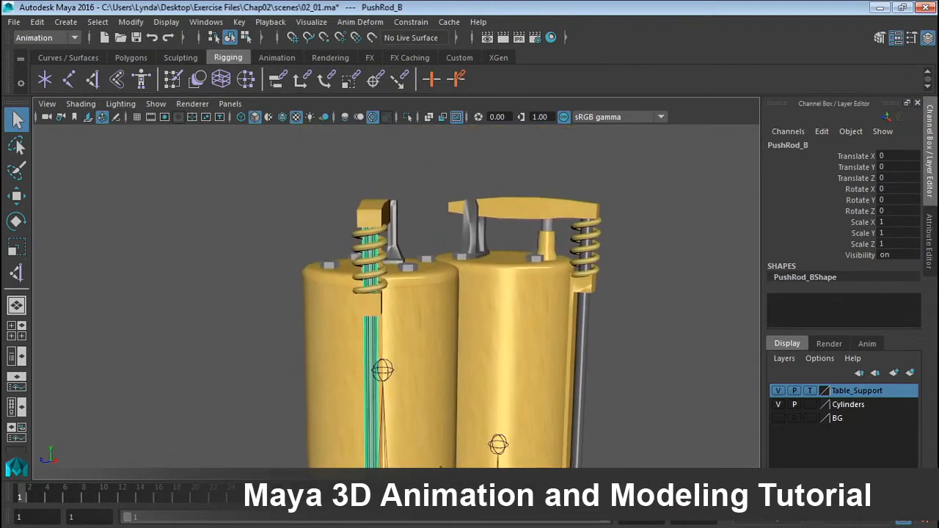
{"action": "left_click_drag", "start_coordinate": [441, 470], "coordinate": [501, 358], "text": "alt"}
{"action": "left_click", "coordinate": [512, 188]}
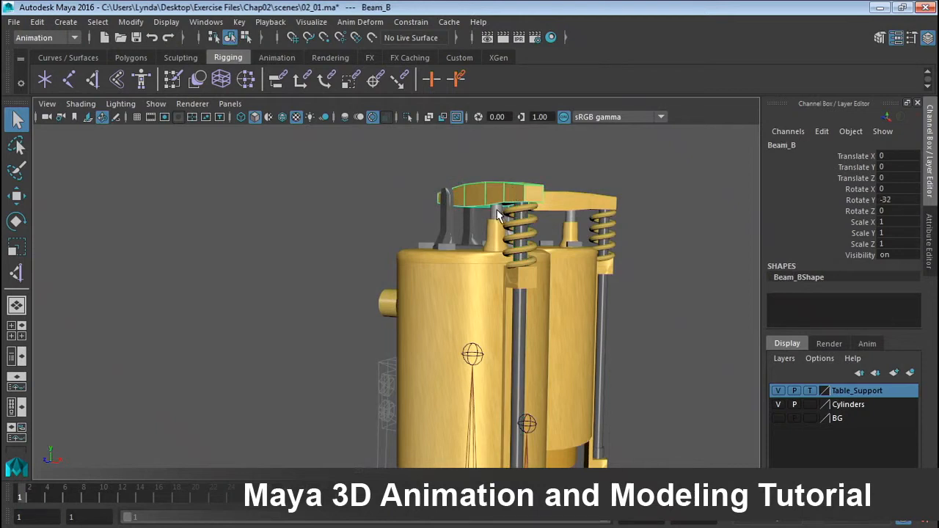
{"action": "left_click", "coordinate": [498, 214]}
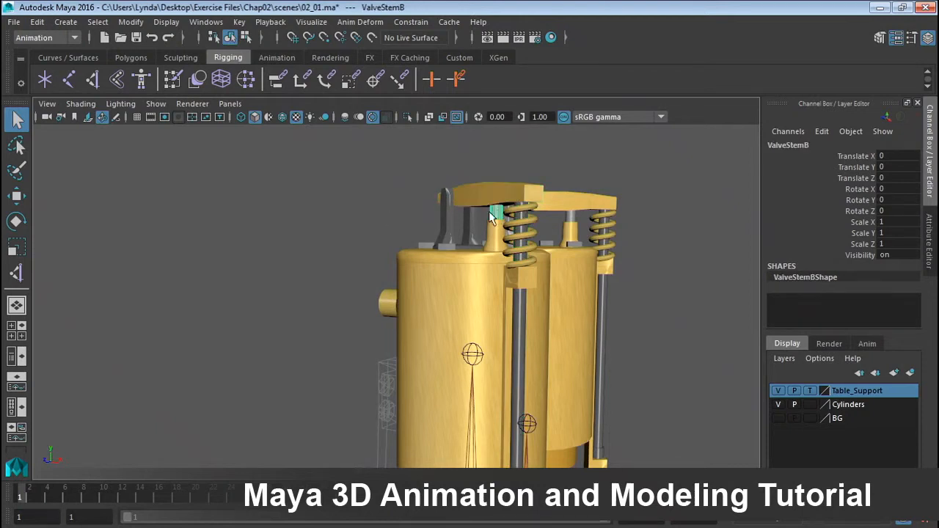
{"action": "left_click", "coordinate": [518, 223]}
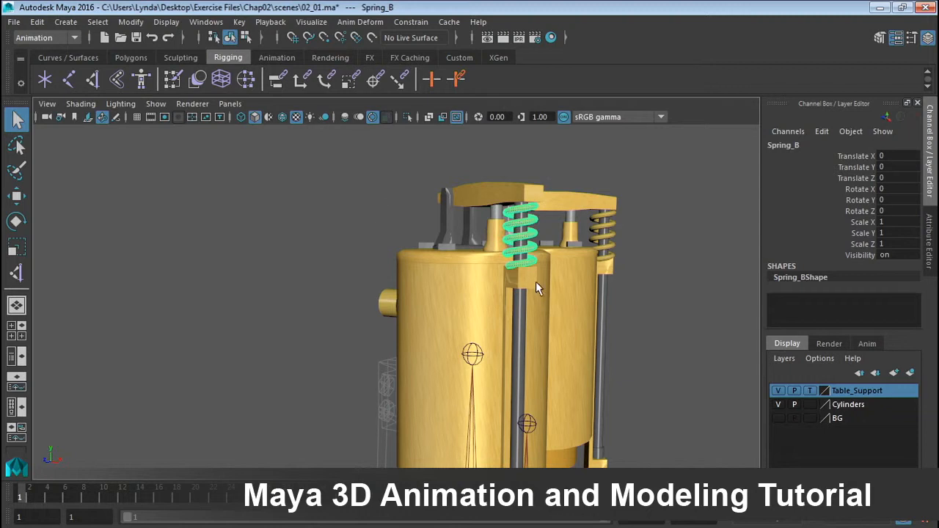
Try rotating the valve cam ValveCAM_B about its Z axis to test its motion.
{"action": "scroll", "coordinate": [547, 278], "scroll_direction": "down", "scroll_amount": 5}
{"action": "left_click_drag", "start_coordinate": [402, 346], "coordinate": [400, 399], "text": "alt"}
{"action": "middle_click_drag", "start_coordinate": [400, 399], "coordinate": [416, 333], "text": "alt"}
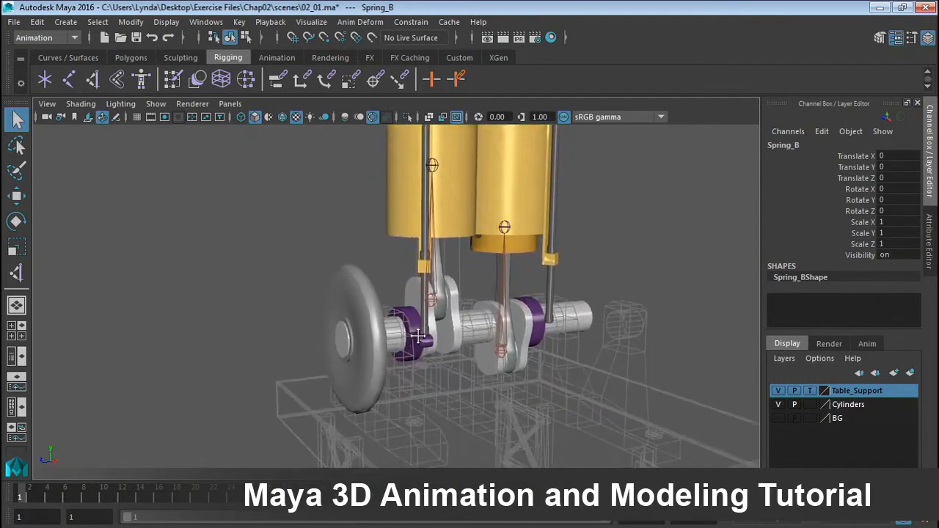
{"action": "right_click_drag", "start_coordinate": [415, 333], "coordinate": [555, 349], "text": "alt"}
{"action": "left_click", "coordinate": [467, 389]}
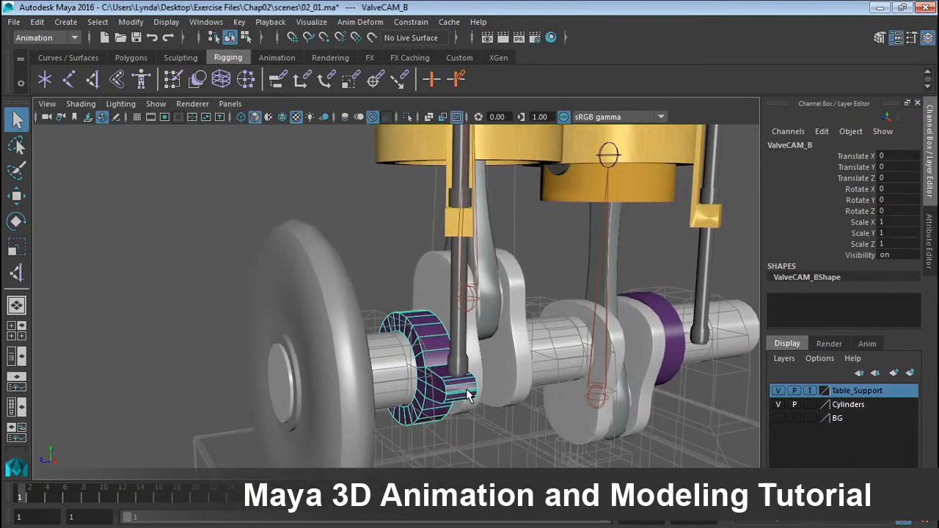
{"action": "key", "text": "e"}
{"action": "left_click_drag", "start_coordinate": [436, 354], "coordinate": [445, 308]}
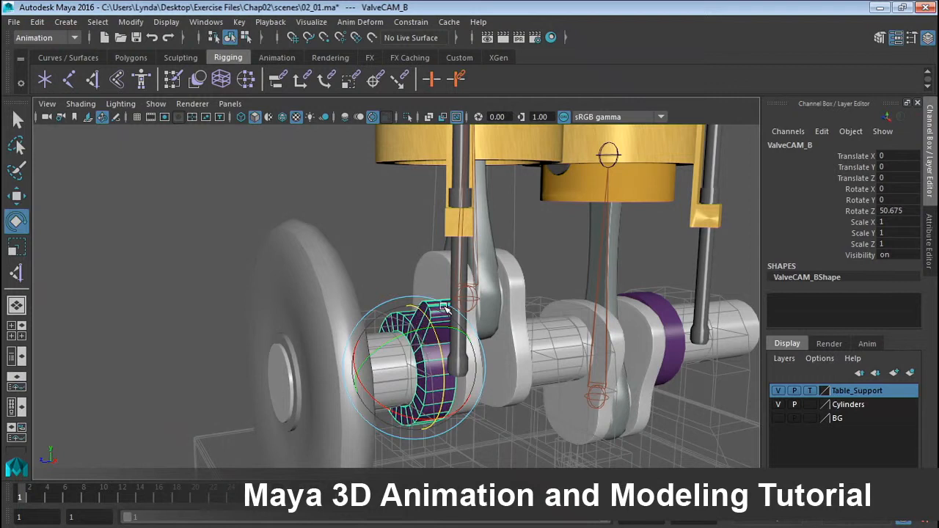
{"action": "left_click", "coordinate": [176, 300]}
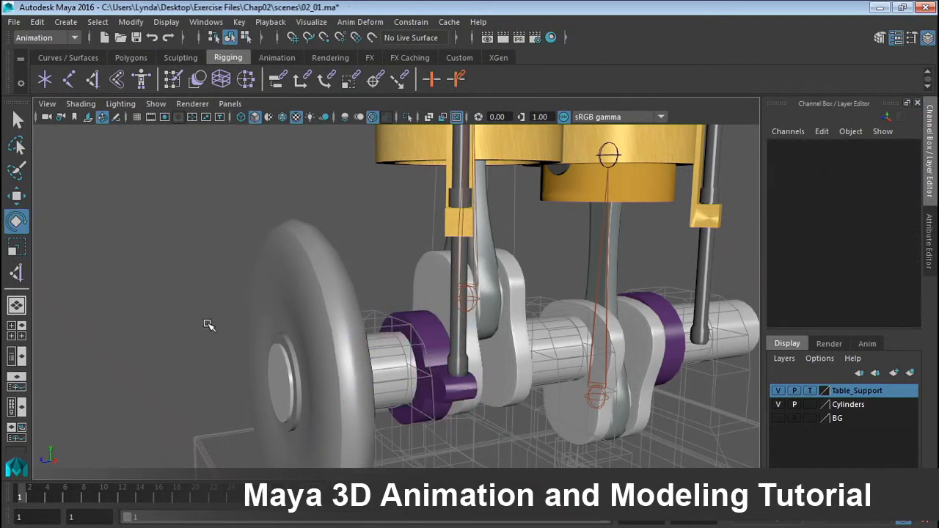
Select the valve cam ValveCAM_B and set a keyframe on it at frame 1.
{"action": "left_click_drag", "start_coordinate": [284, 336], "coordinate": [290, 335], "text": "alt"}
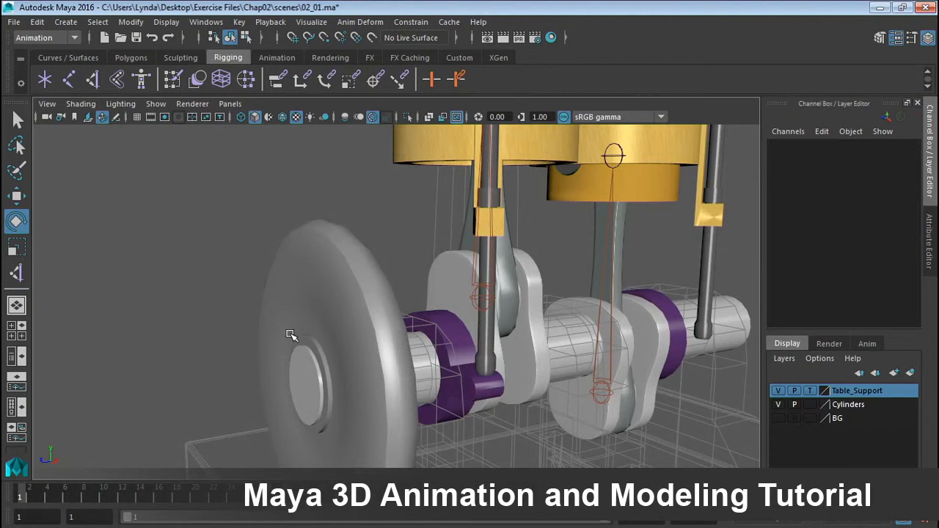
{"action": "left_click", "coordinate": [461, 338]}
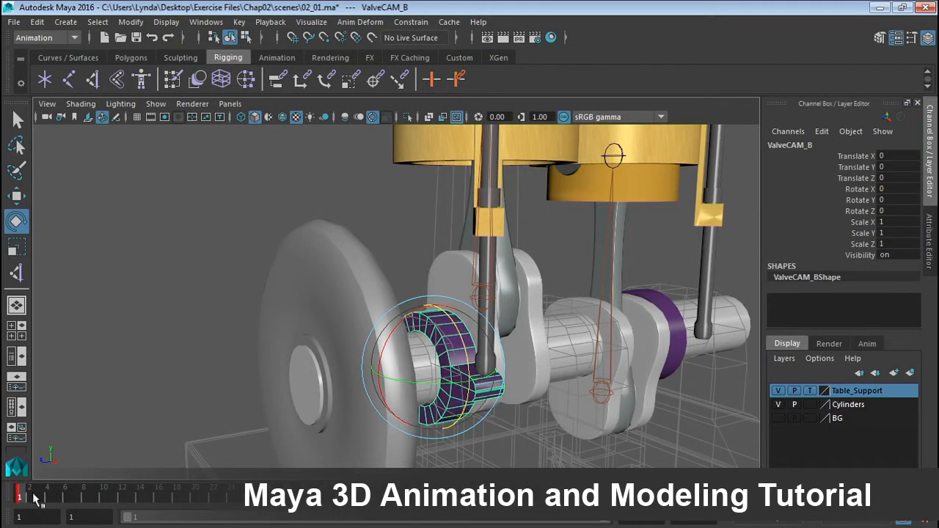
{"action": "key", "text": "s"}
At the end of the time range, set the valve cam's Rotate Z to 360 and key it.
{"action": "left_click_drag", "start_coordinate": [22, 498], "coordinate": [272, 501]}
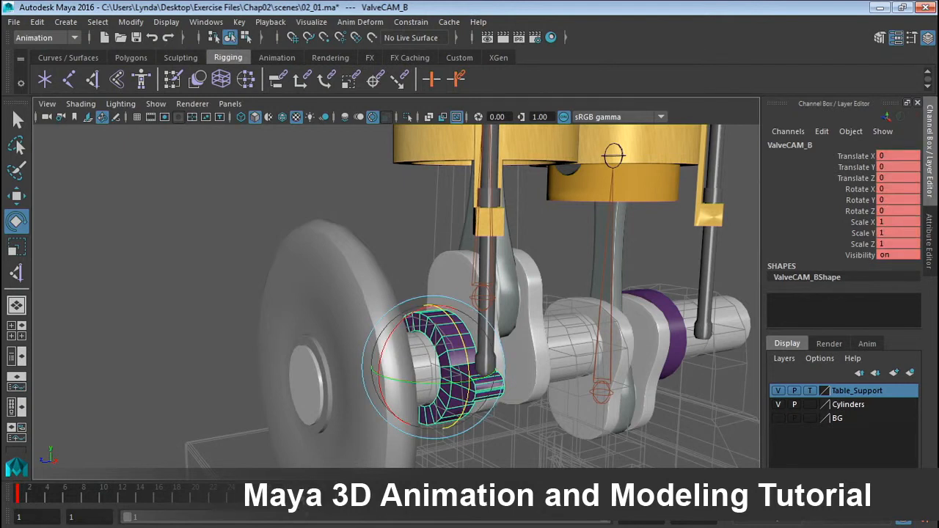
{"action": "left_click", "coordinate": [887, 210]}
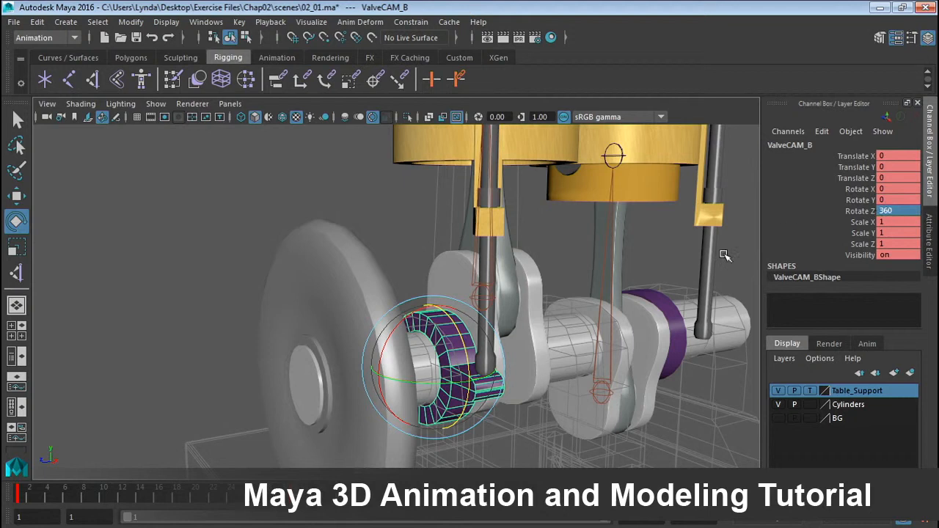
{"action": "key", "text": "s"}
Return to frame 1, select the push rod PushRod_B and open the Set Driven Key window for it.
{"action": "mouse_move", "coordinate": [28, 497]}
{"action": "left_mouse_down"}
{"action": "mouse_move", "coordinate": [288, 497]}
{"action": "mouse_move", "coordinate": [69, 512]}
{"action": "mouse_move", "coordinate": [28, 494]}
{"action": "left_mouse_up"}
{"action": "left_click", "coordinate": [435, 242]}
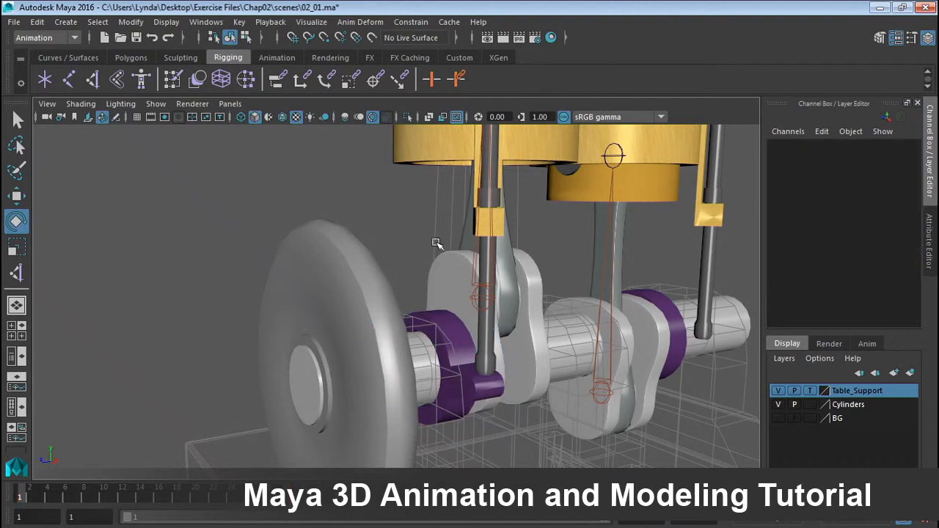
{"action": "left_click", "coordinate": [480, 342]}
{"action": "left_click", "coordinate": [440, 249]}
{"action": "left_click", "coordinate": [485, 360]}
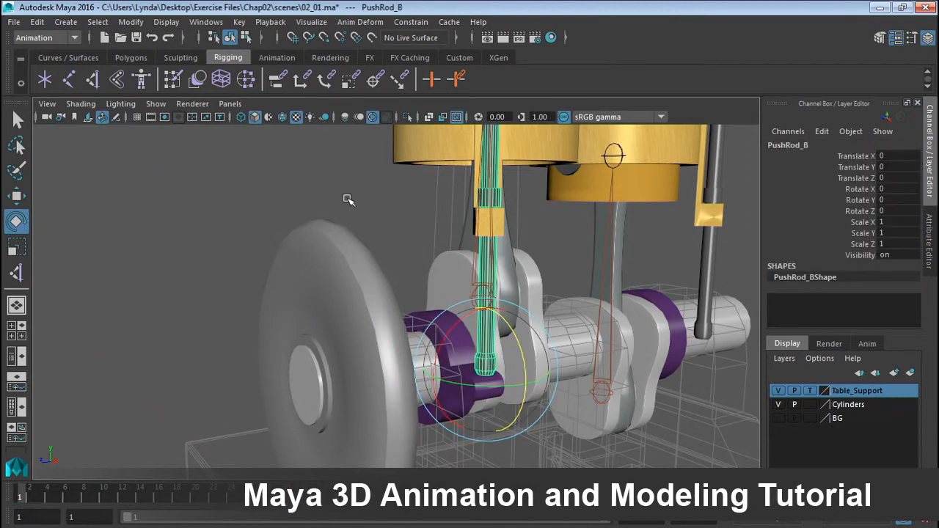
{"action": "left_click", "coordinate": [42, 39]}
{"action": "left_click", "coordinate": [44, 80]}
{"action": "left_click", "coordinate": [239, 22]}
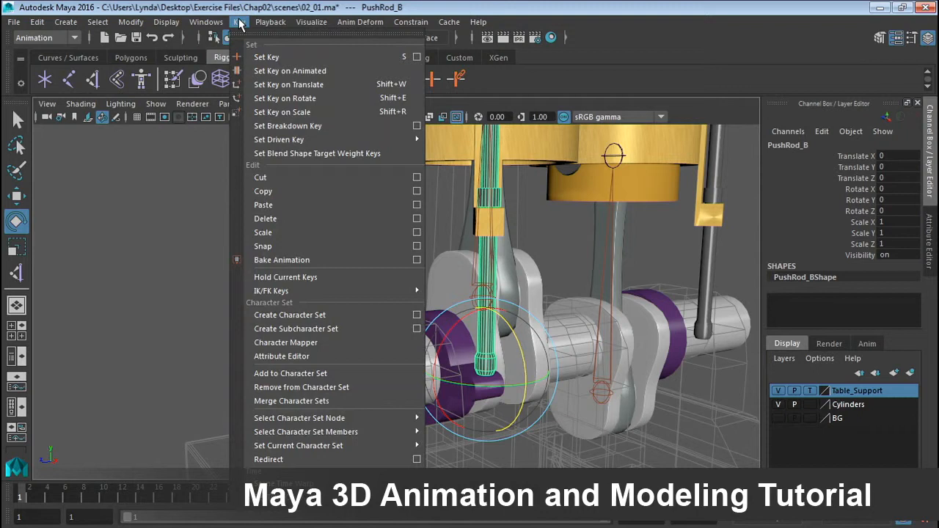
{"action": "mouse_move", "coordinate": [297, 139]}
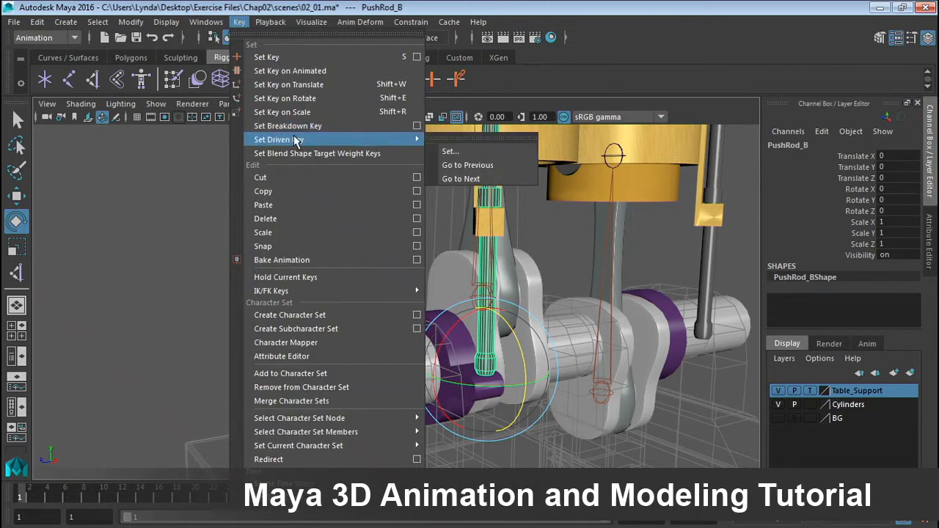
{"action": "left_click", "coordinate": [450, 151]}
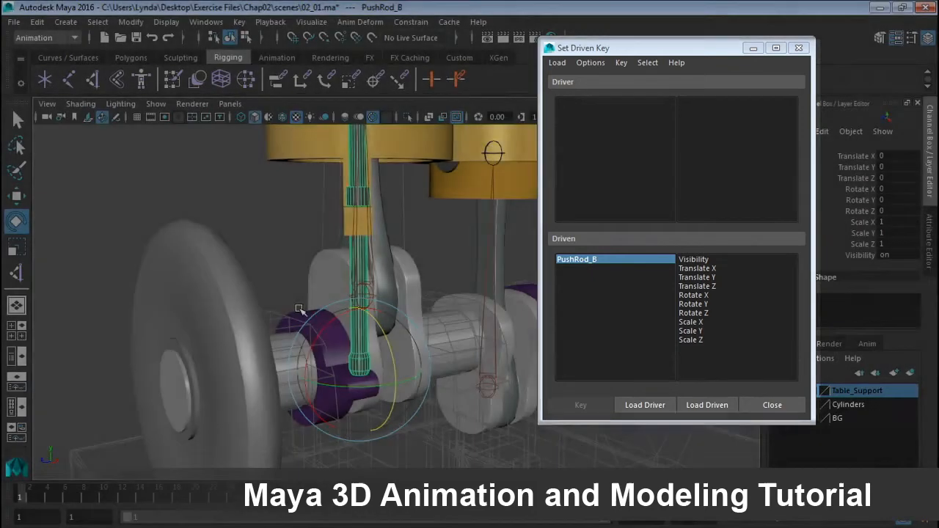
Load the valve cam ValveCAM_B as the driver and choose its Rotate Z attribute.
{"action": "left_click", "coordinate": [298, 311]}
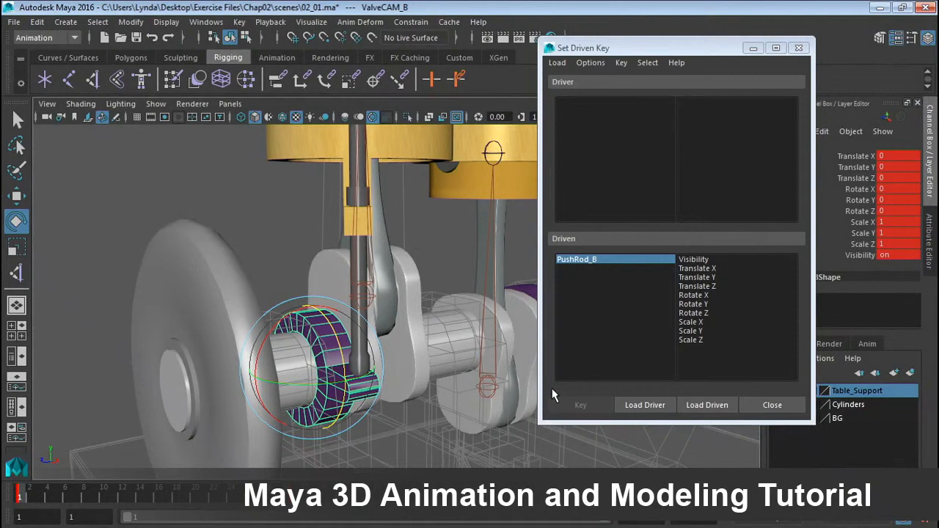
{"action": "left_click", "coordinate": [650, 405]}
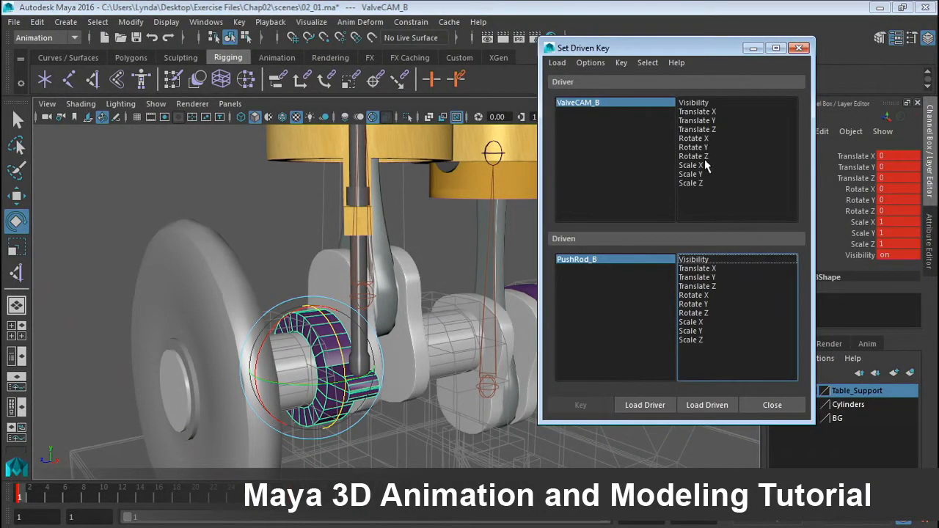
{"action": "left_click", "coordinate": [694, 156]}
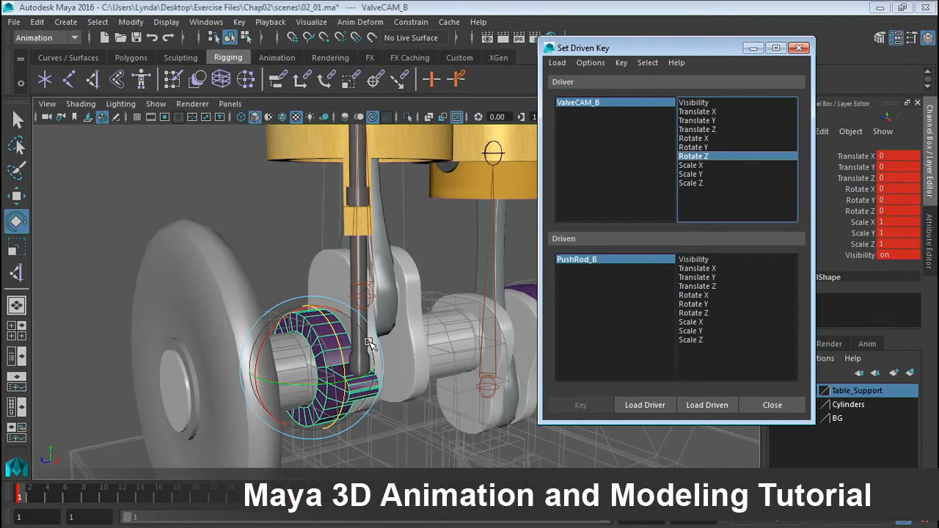
Select the push rod with the Move tool and choose its Translate Y as the driven attribute.
{"action": "left_click", "coordinate": [366, 178]}
{"action": "left_click", "coordinate": [357, 176]}
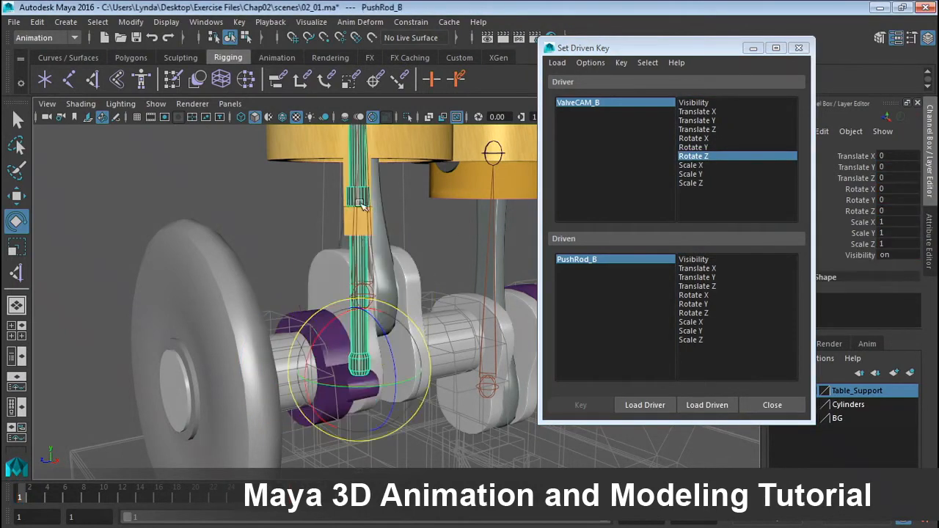
{"action": "key", "text": "w"}
{"action": "left_click", "coordinate": [697, 277]}
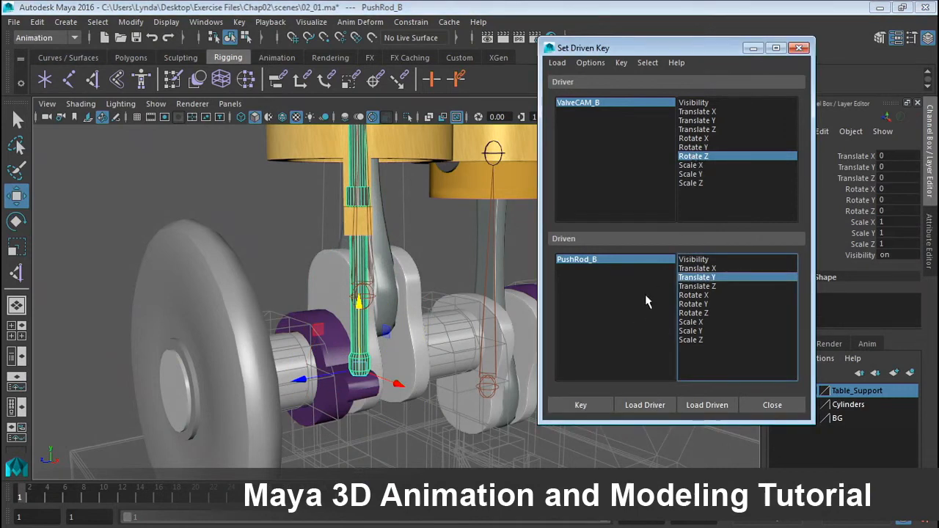
Key the push rod's rest position as the first driven key.
{"action": "mouse_move", "coordinate": [359, 371]}
{"action": "left_mouse_down", "text": "alt"}
{"action": "mouse_move", "coordinate": [367, 371]}
{"action": "mouse_move", "coordinate": [357, 367]}
{"action": "left_mouse_up", "text": "alt"}
{"action": "right_click_drag", "start_coordinate": [354, 367], "coordinate": [398, 364], "text": "alt"}
{"action": "left_click_drag", "start_coordinate": [399, 365], "coordinate": [401, 360], "text": "alt"}
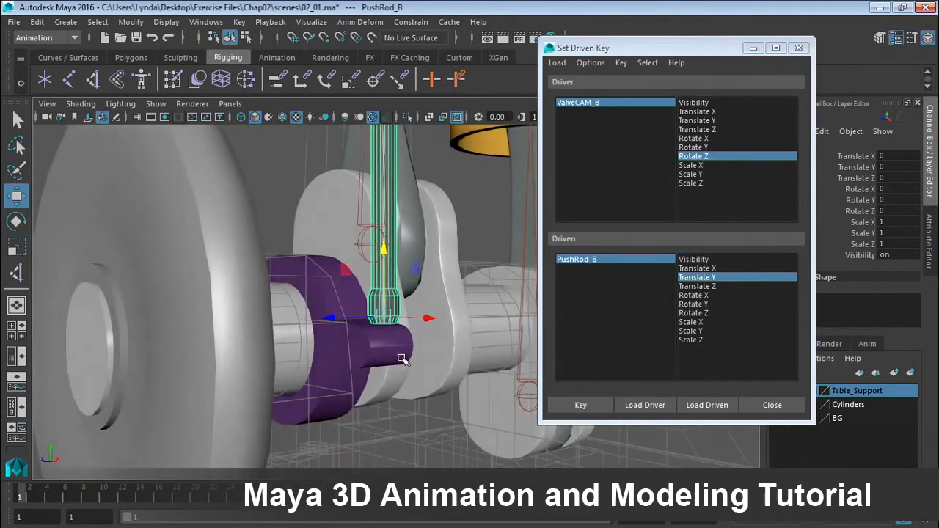
{"action": "left_click_drag", "start_coordinate": [382, 329], "coordinate": [384, 333], "text": "alt"}
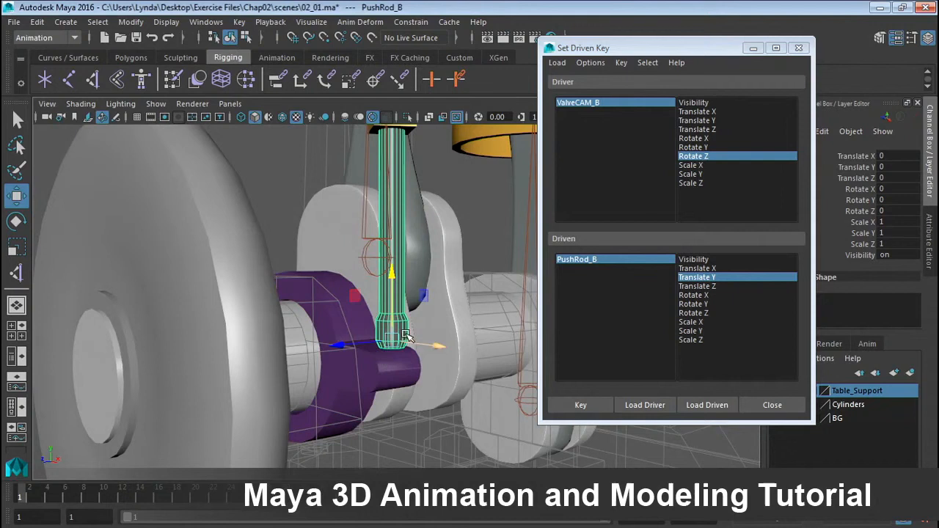
{"action": "left_click_drag", "start_coordinate": [403, 339], "coordinate": [347, 364], "text": "alt"}
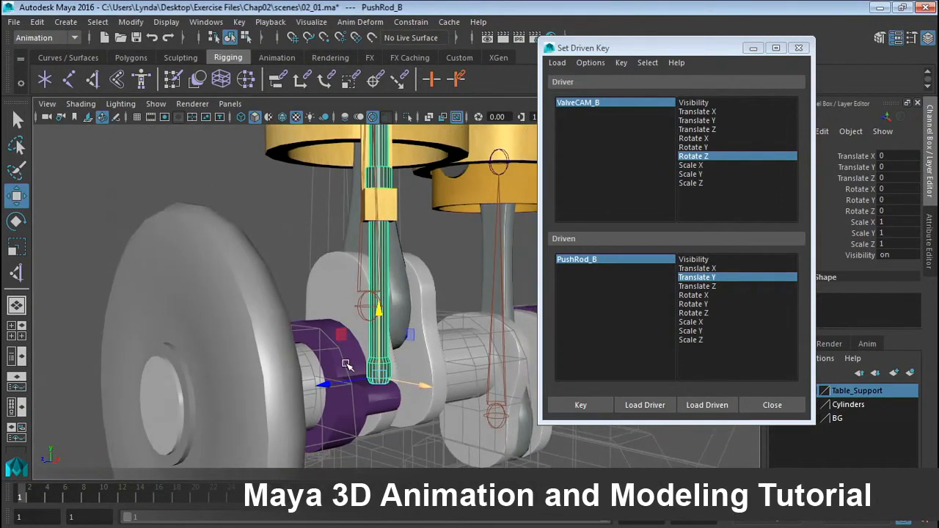
{"action": "left_click", "coordinate": [580, 406]}
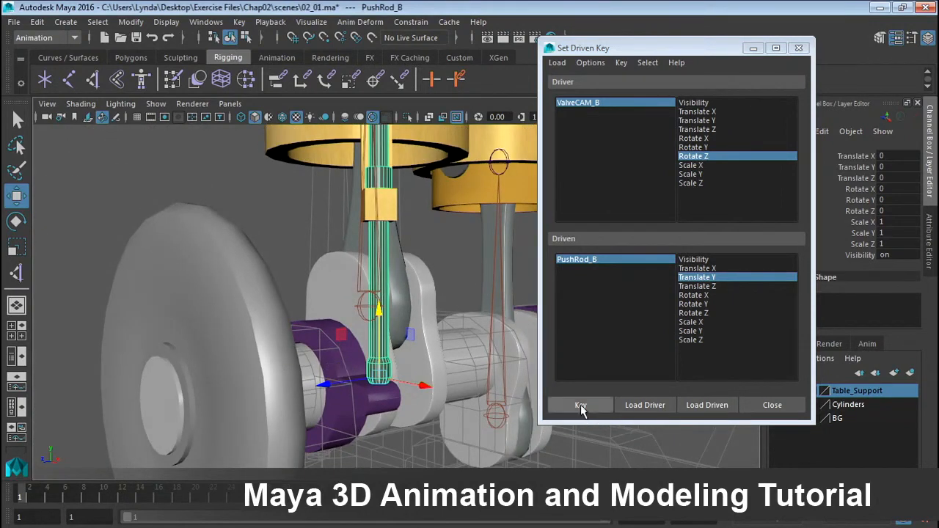
{"action": "left_click", "coordinate": [581, 407]}
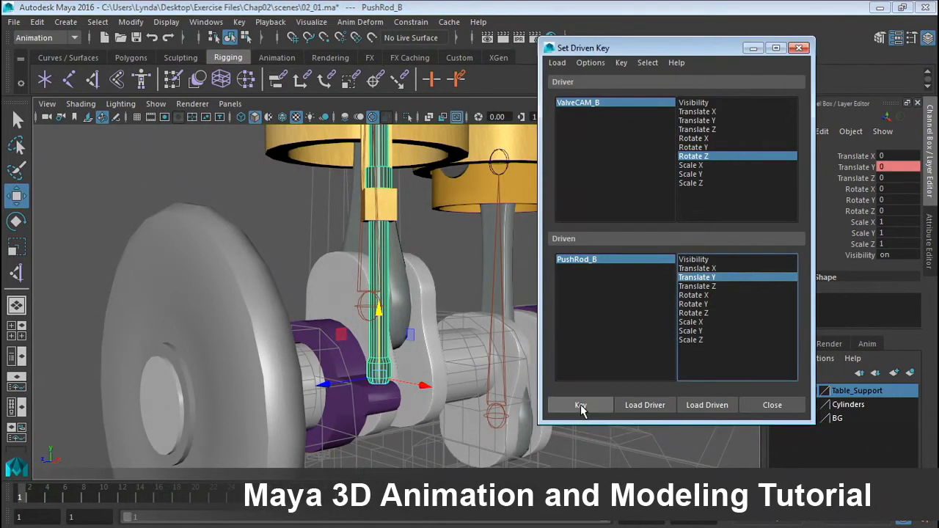
At frame 6, raise the push rod to a Translate Y of 1 and add a driven key.
{"action": "left_click", "coordinate": [29, 499]}
{"action": "left_click_drag", "start_coordinate": [35, 501], "coordinate": [66, 506]}
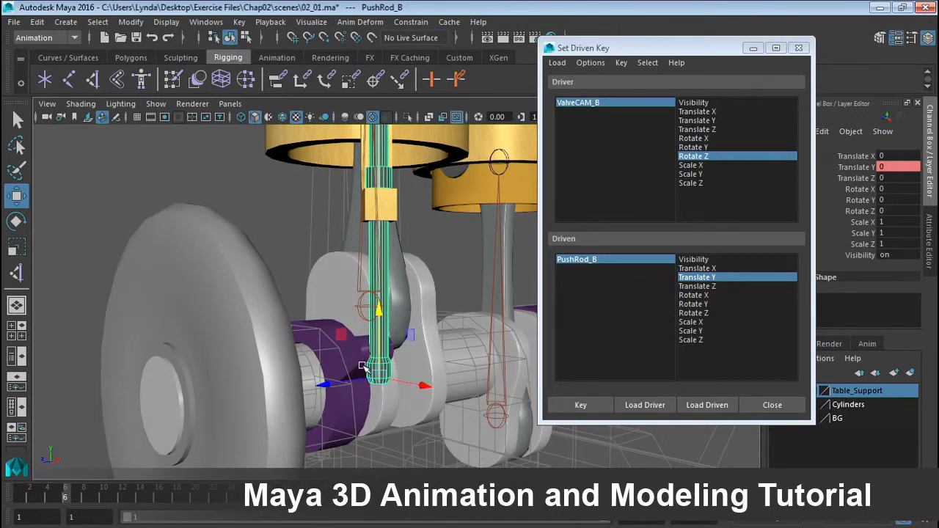
{"action": "left_click_drag", "start_coordinate": [382, 333], "coordinate": [386, 296]}
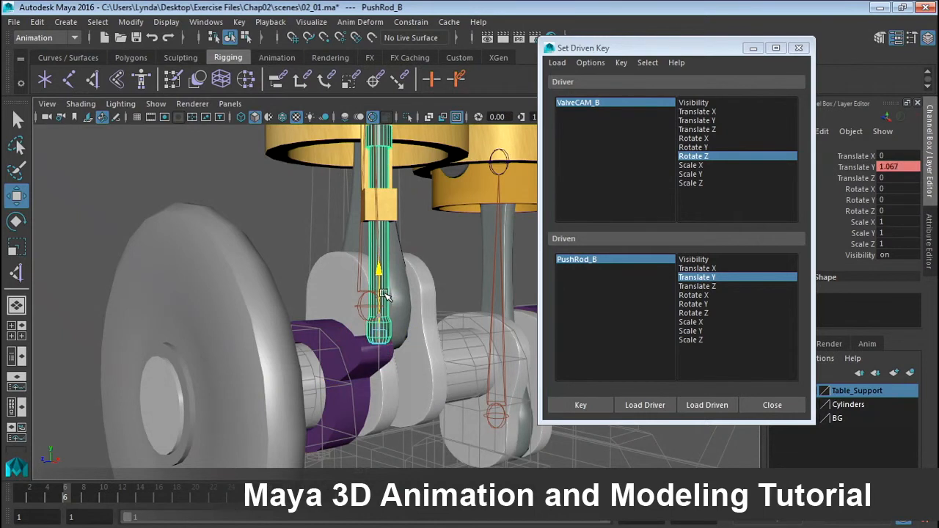
{"action": "double_click", "coordinate": [894, 169]}
{"action": "type", "text": "1"}
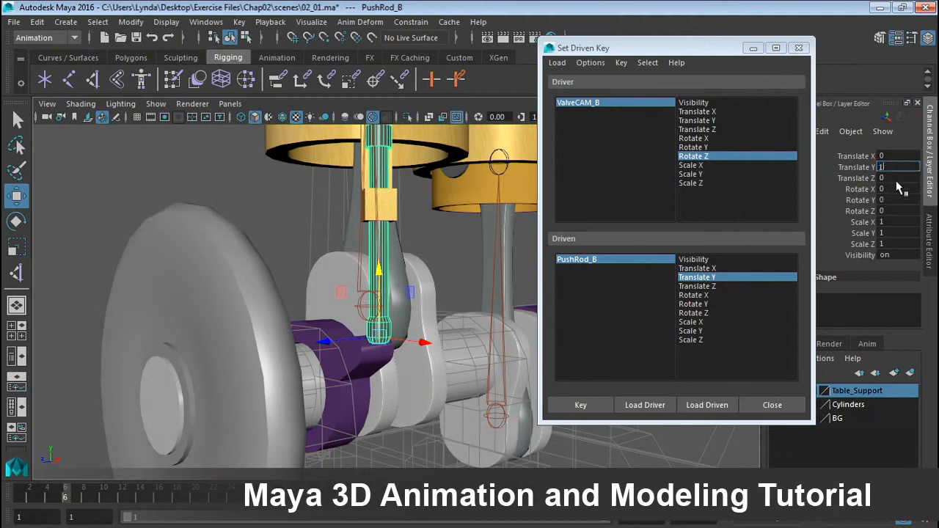
{"action": "key", "text": "Return"}
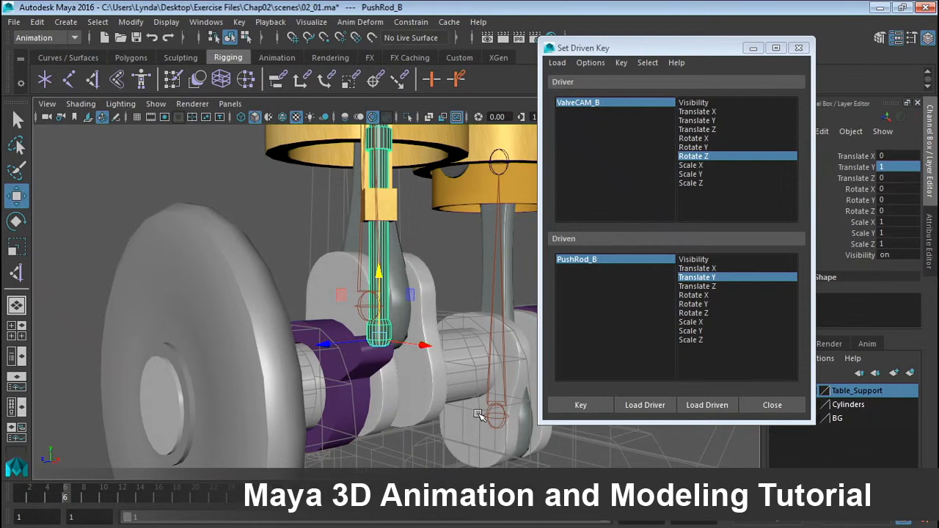
{"action": "left_click", "coordinate": [580, 407]}
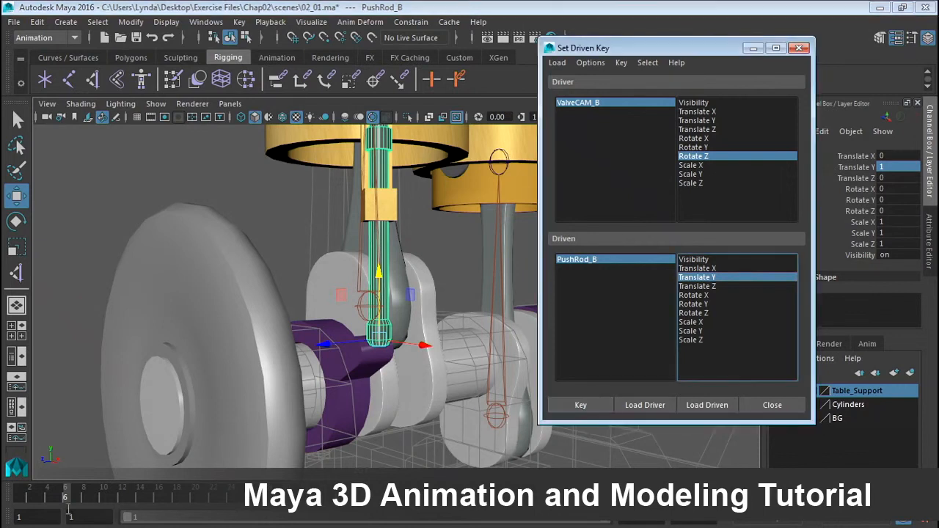
At frame 8, set the push rod PushRod_B's Translate Y back to 0, add a driven key, and close the Set Driven Key window.
{"action": "left_click_drag", "start_coordinate": [67, 498], "coordinate": [49, 502]}
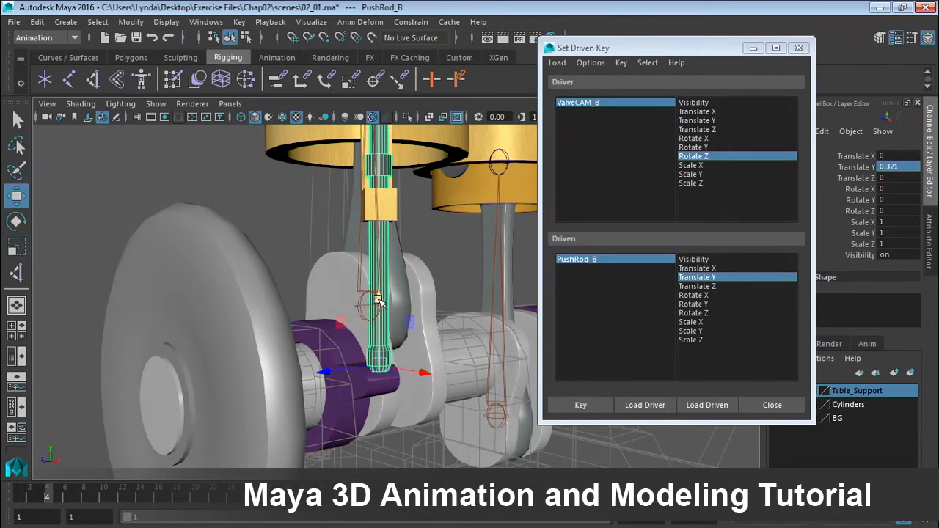
{"action": "left_click_drag", "start_coordinate": [378, 299], "coordinate": [379, 291]}
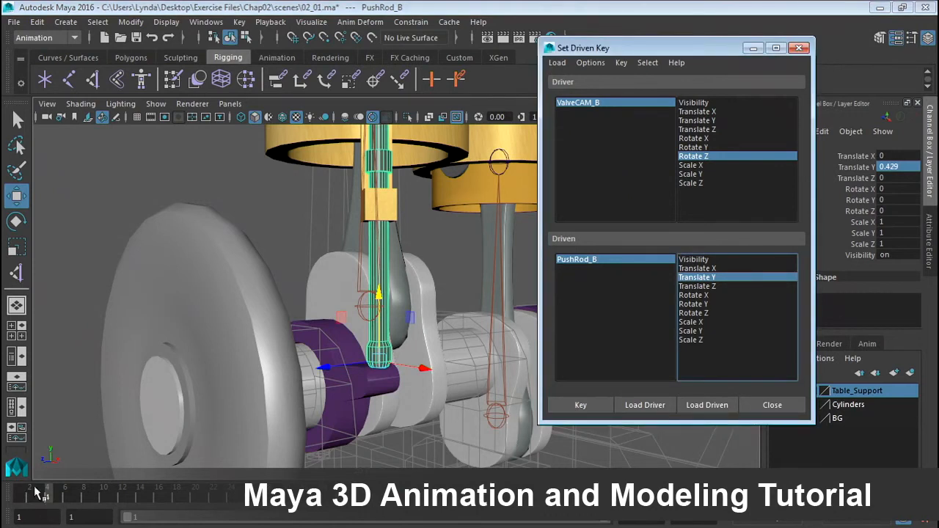
{"action": "left_click_drag", "start_coordinate": [41, 496], "coordinate": [85, 506]}
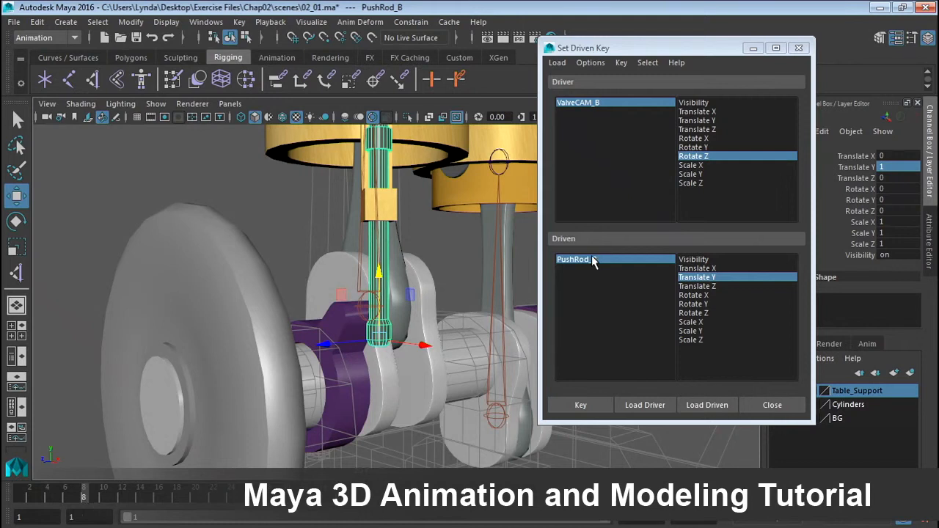
{"action": "double_click", "coordinate": [890, 166]}
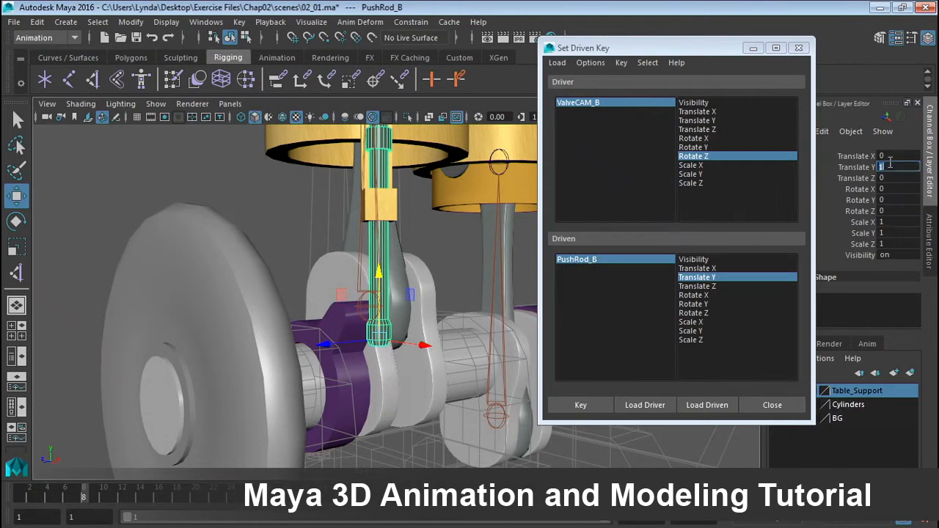
{"action": "type", "text": "0"}
{"action": "key", "text": "Return"}
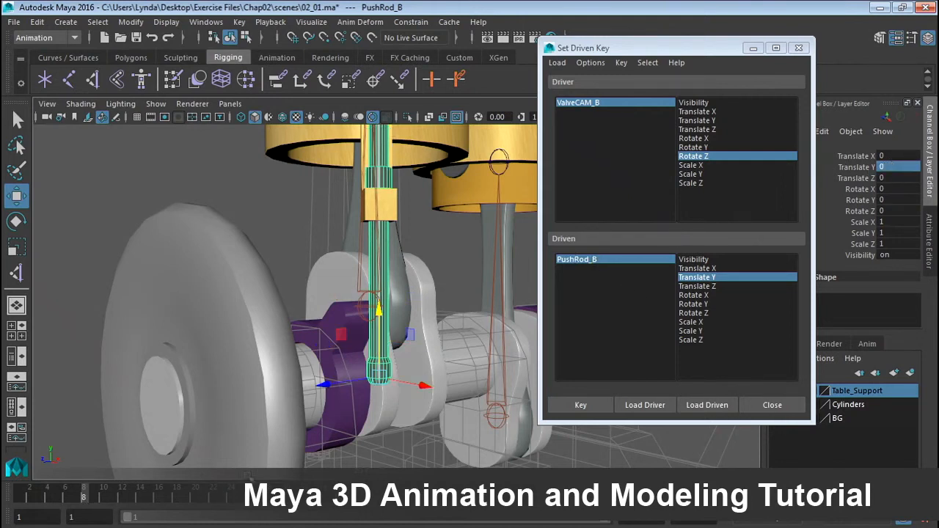
{"action": "left_click", "coordinate": [588, 410]}
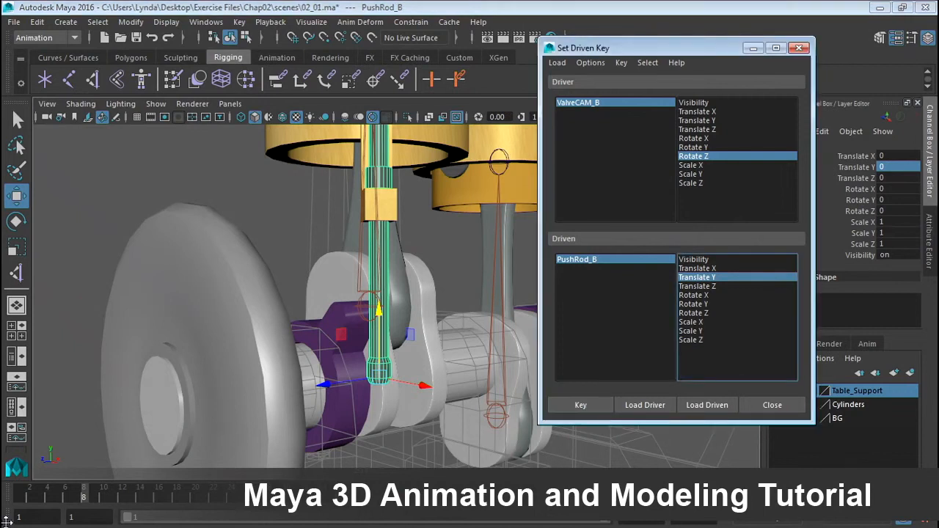
{"action": "left_click_drag", "start_coordinate": [29, 498], "coordinate": [15, 513]}
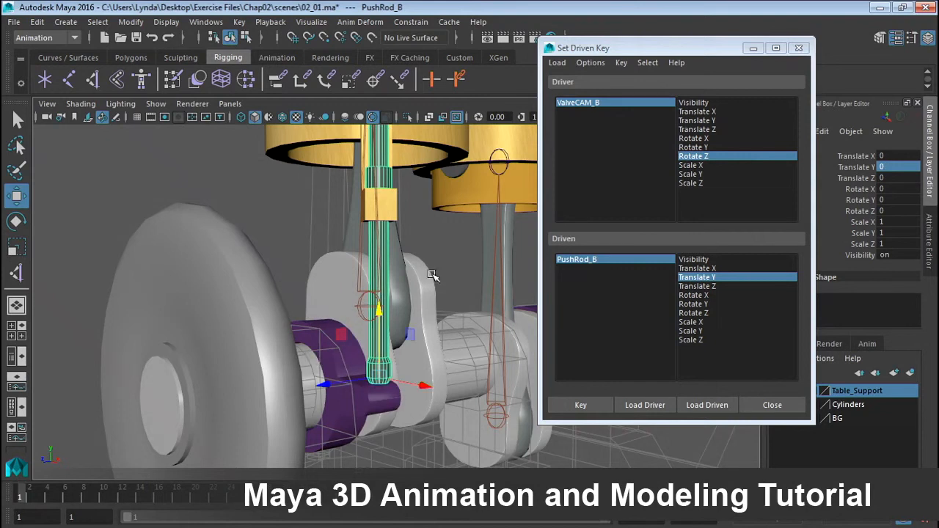
{"action": "left_click", "coordinate": [803, 49]}
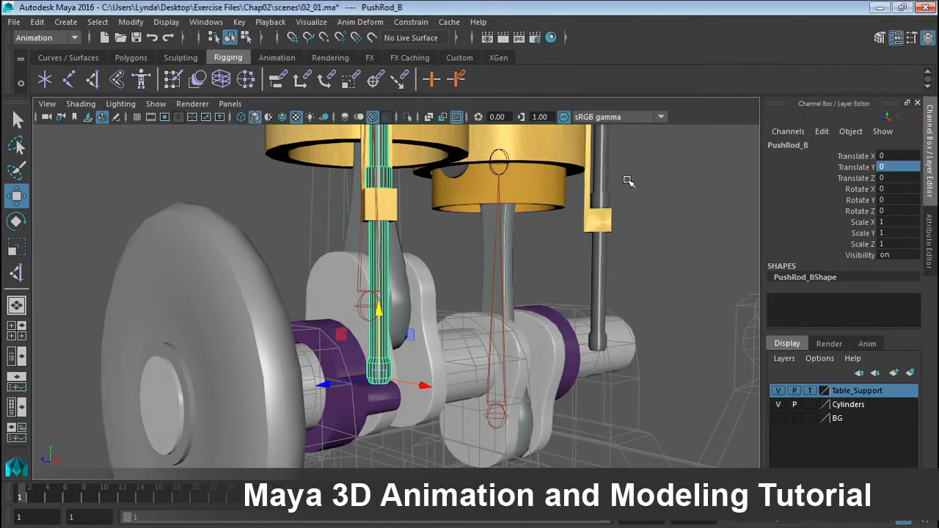
Select the valve cam ValveCAM_B and remove its keyframes from the timeline.
{"action": "left_click", "coordinate": [355, 354]}
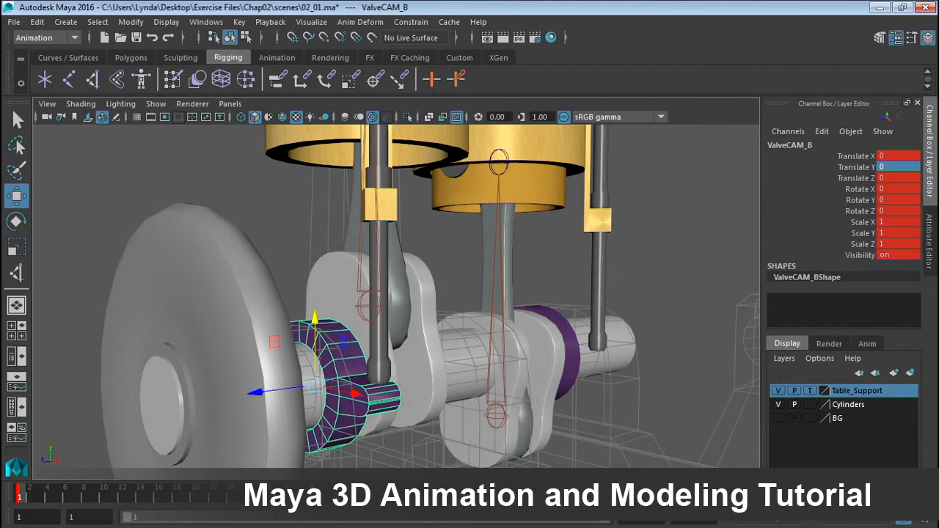
{"action": "left_click_drag", "start_coordinate": [323, 506], "coordinate": [18, 508], "text": "shift"}
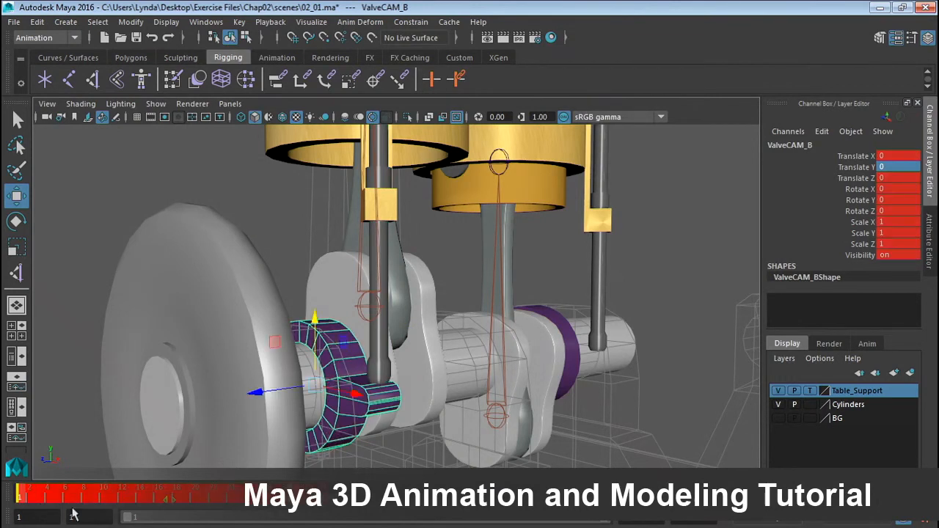
{"action": "right_click", "coordinate": [84, 501]}
{"action": "left_click", "coordinate": [132, 332]}
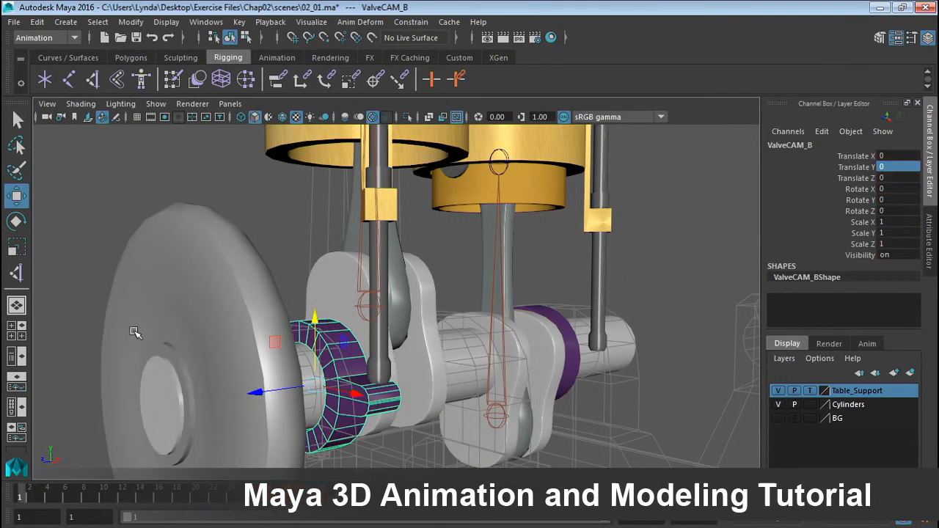
Select the other valve cam ValveCAM_A and set a key on all its channels at frame 1.
{"action": "left_click", "coordinate": [243, 247]}
{"action": "left_click", "coordinate": [541, 307]}
{"action": "left_click_drag", "start_coordinate": [543, 307], "coordinate": [520, 297], "text": "alt"}
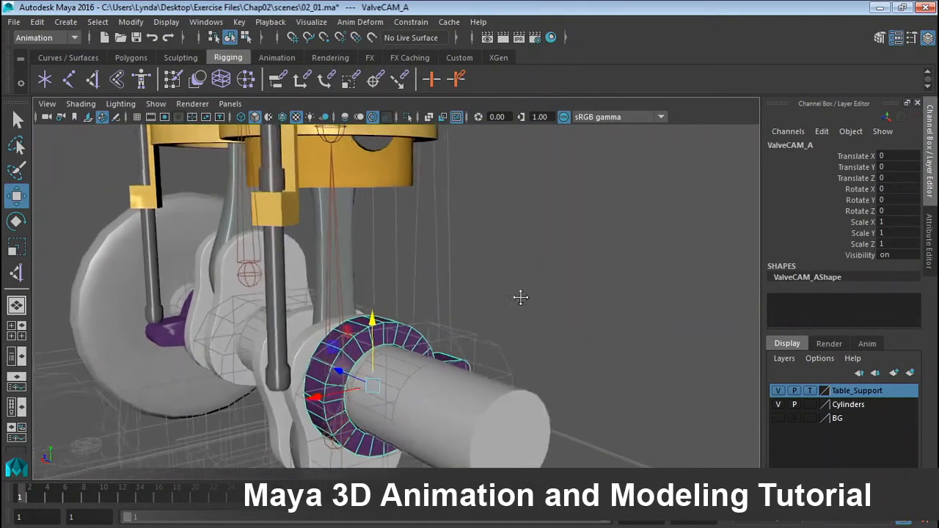
{"action": "middle_click_drag", "start_coordinate": [520, 297], "coordinate": [565, 296], "text": "alt"}
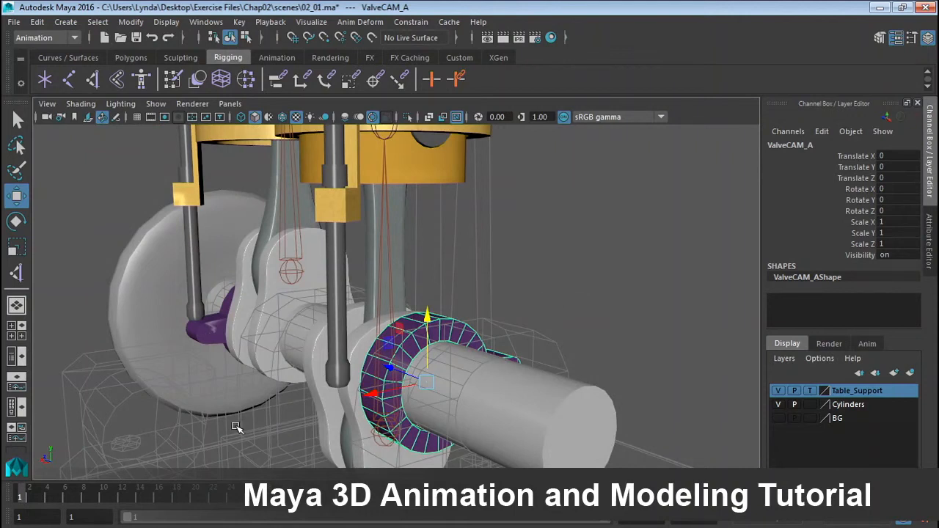
{"action": "key", "text": "s"}
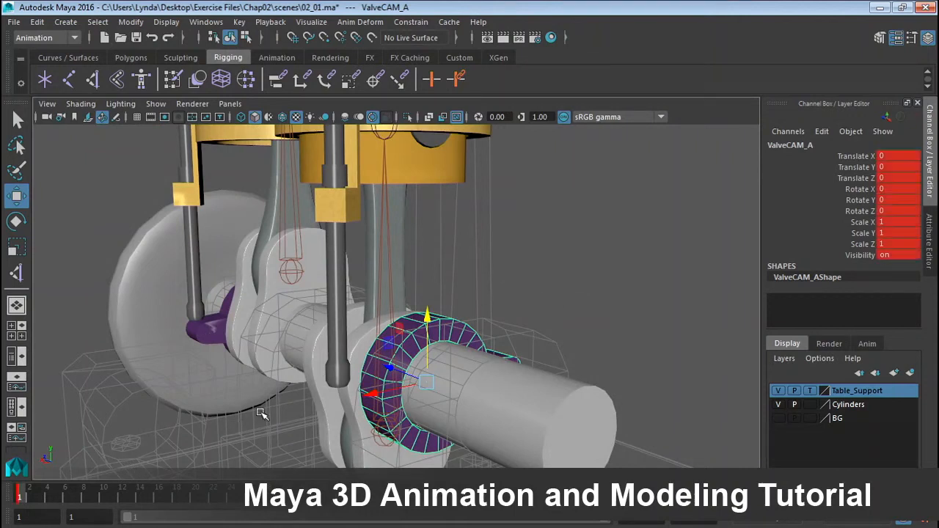
Set ValveCAM_A's Rotate Z to 360 at the end of the timeline and move to frame 16.
{"action": "left_click_drag", "start_coordinate": [25, 495], "coordinate": [256, 508]}
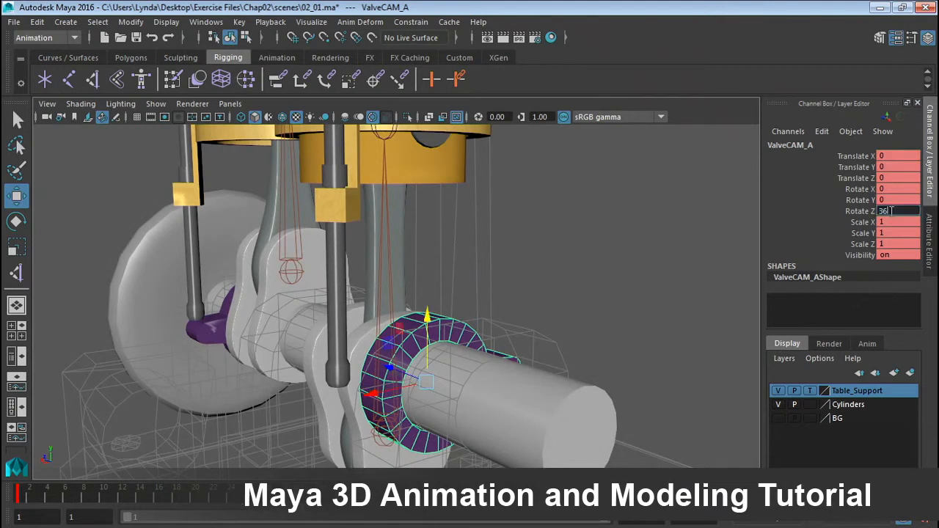
{"action": "key", "text": "Return"}
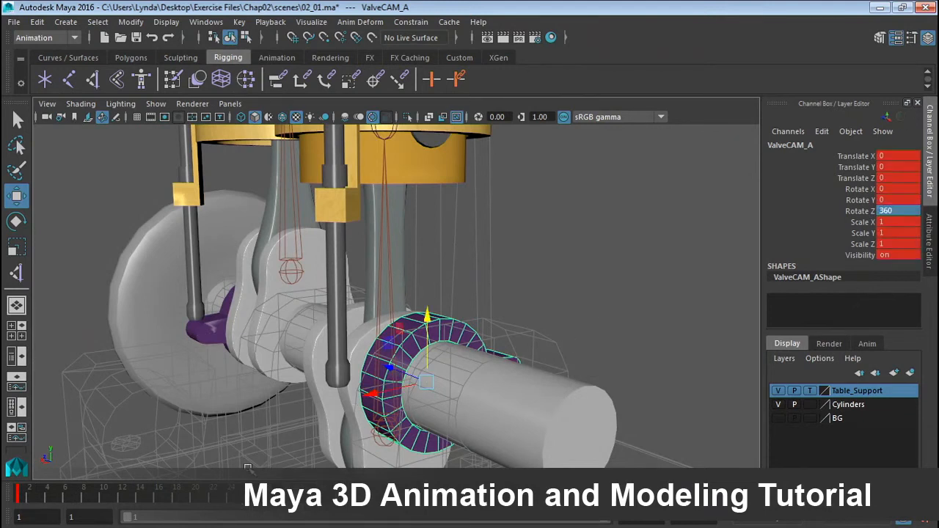
{"action": "left_click_drag", "start_coordinate": [41, 498], "coordinate": [162, 501]}
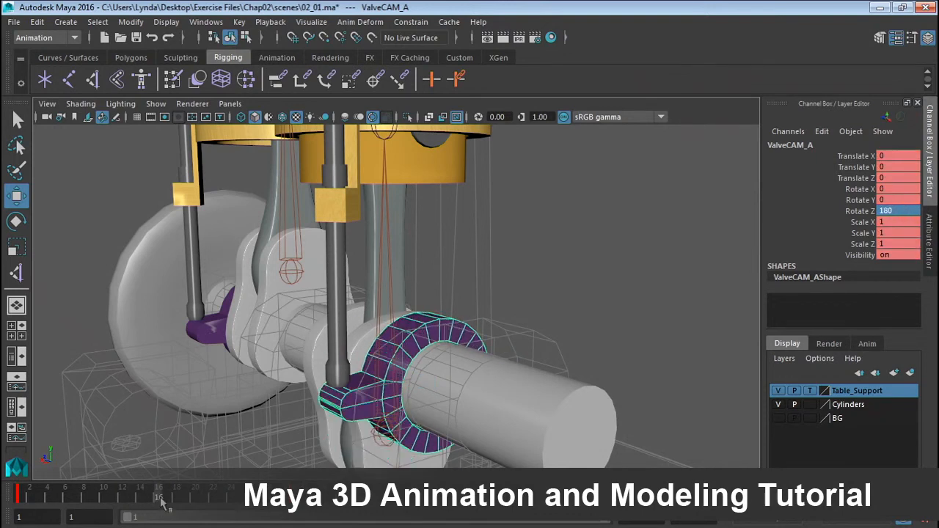
Select the push rod PushRod_A and open the Set Driven Key window with it loaded as driven.
{"action": "left_click_drag", "start_coordinate": [267, 402], "coordinate": [294, 392], "text": "alt"}
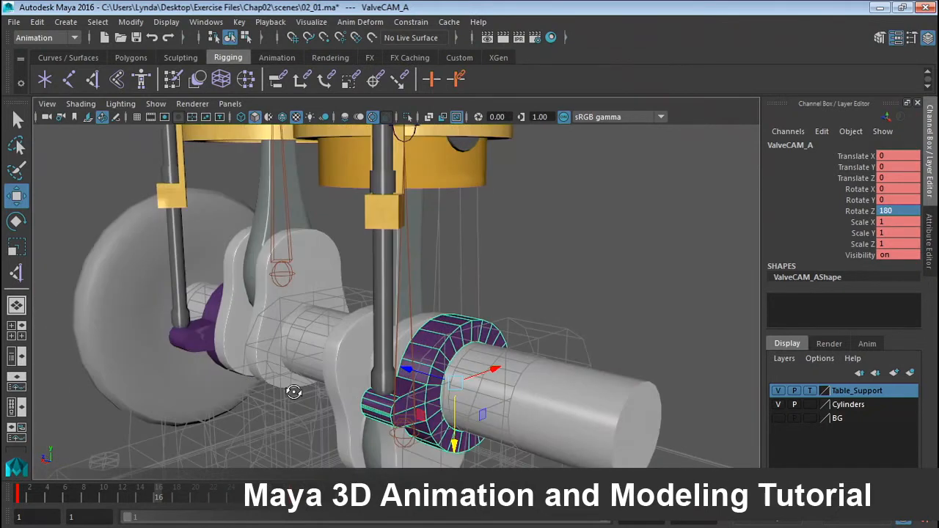
{"action": "middle_click_drag", "start_coordinate": [315, 359], "coordinate": [346, 358], "text": "alt"}
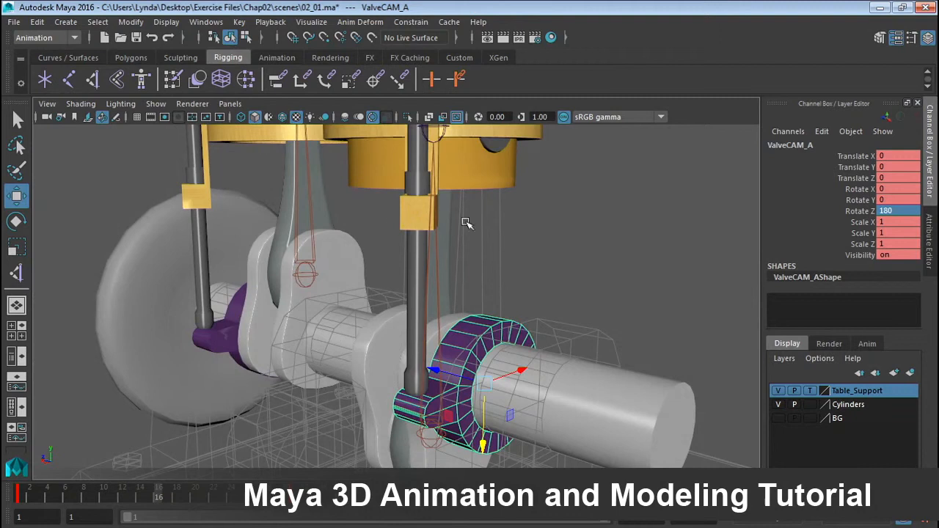
{"action": "left_click_drag", "start_coordinate": [467, 224], "coordinate": [555, 196], "text": "alt"}
{"action": "left_click", "coordinate": [506, 163]}
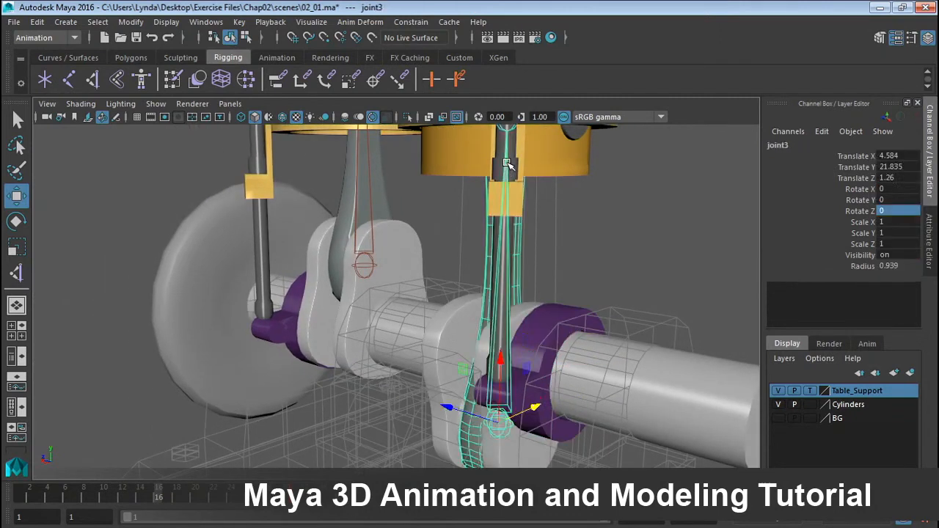
{"action": "left_click", "coordinate": [511, 166]}
{"action": "left_click", "coordinate": [242, 22]}
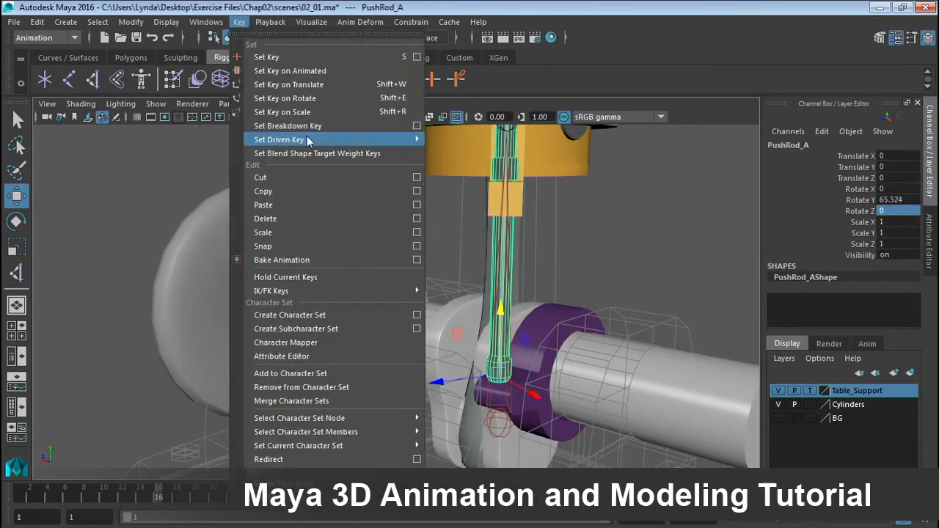
{"action": "mouse_move", "coordinate": [308, 140]}
{"action": "left_click", "coordinate": [449, 150]}
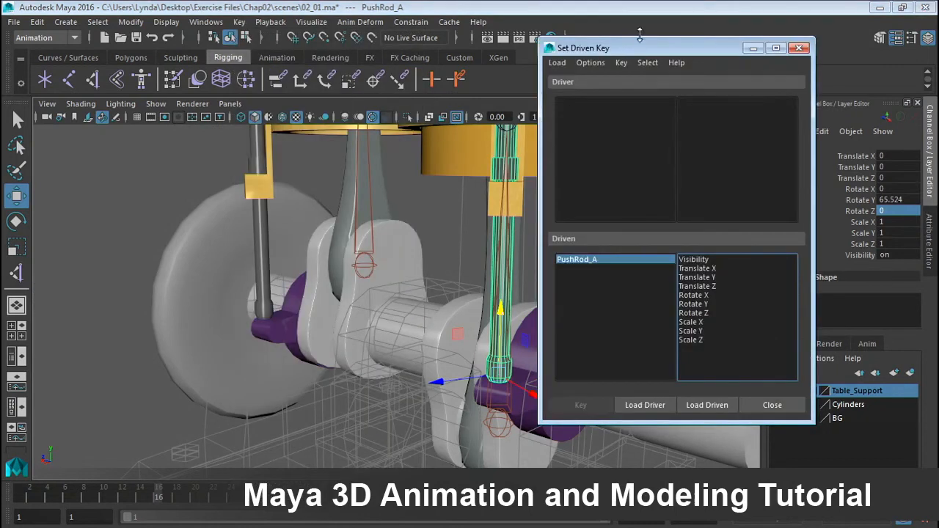
{"action": "left_click_drag", "start_coordinate": [640, 48], "coordinate": [183, 82]}
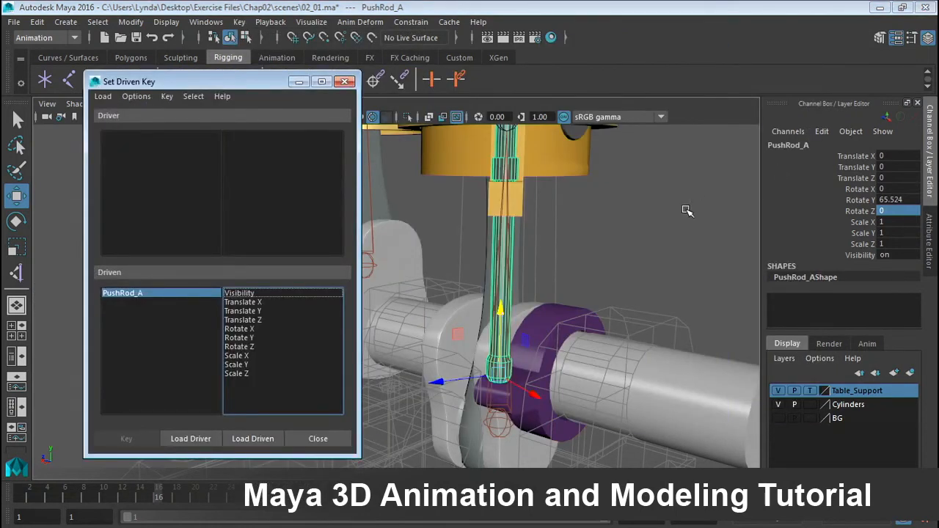
Load ValveCAM_A's Rotate Z as the driver and PushRod_A's Translate Y as driven, and key the rest position.
{"action": "left_click", "coordinate": [562, 307]}
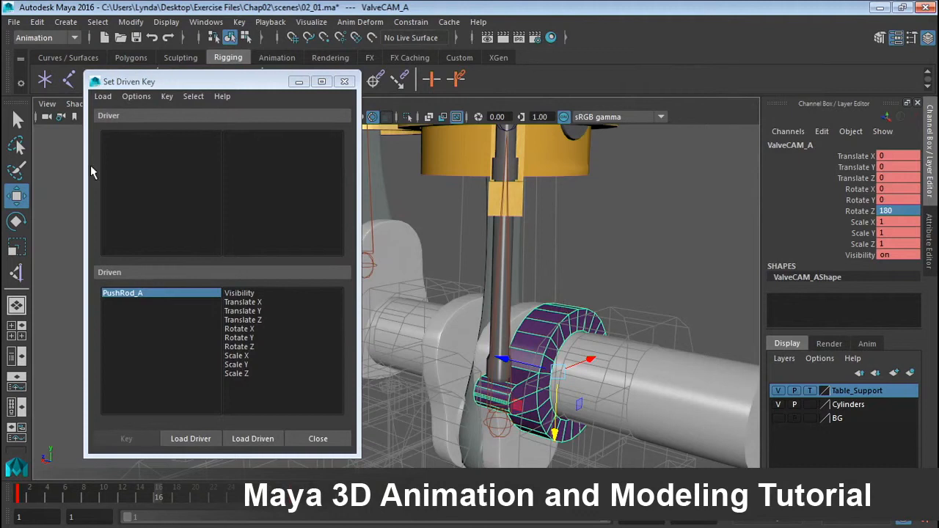
{"action": "left_click", "coordinate": [191, 437]}
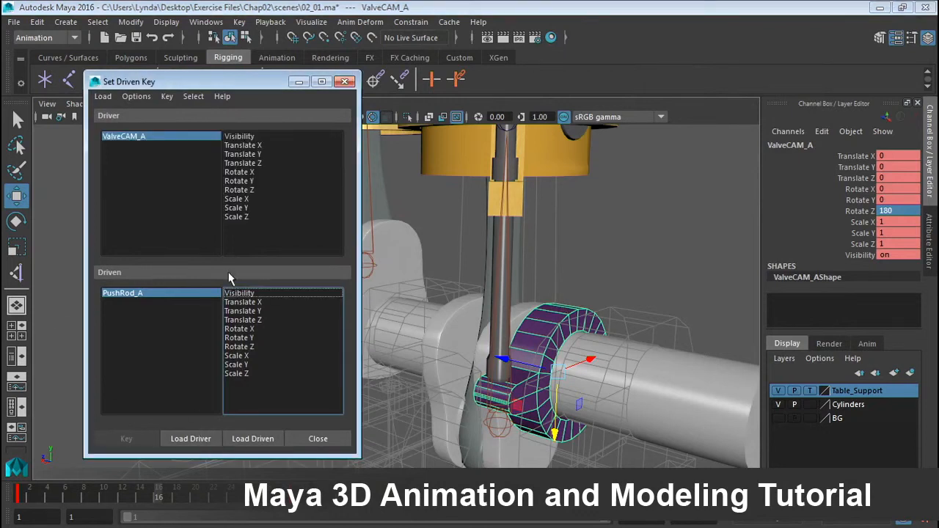
{"action": "left_click", "coordinate": [240, 190]}
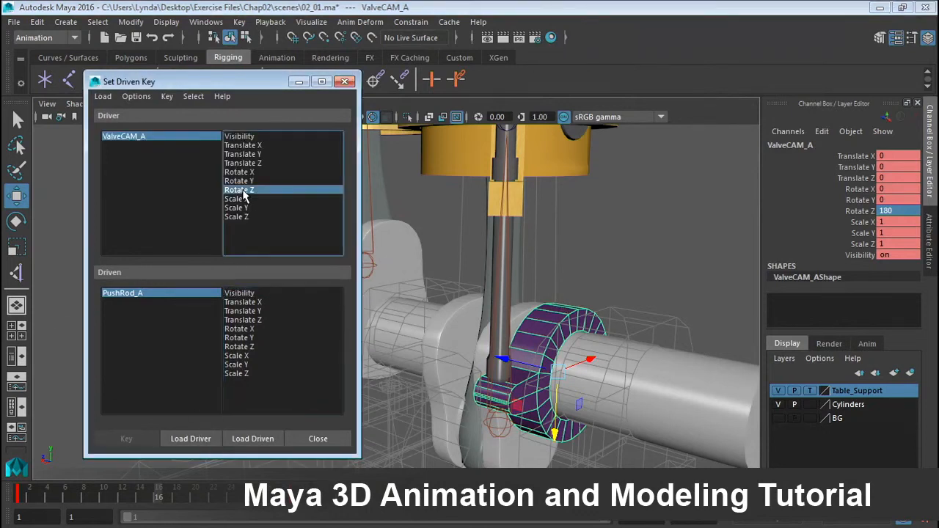
{"action": "left_click", "coordinate": [245, 312]}
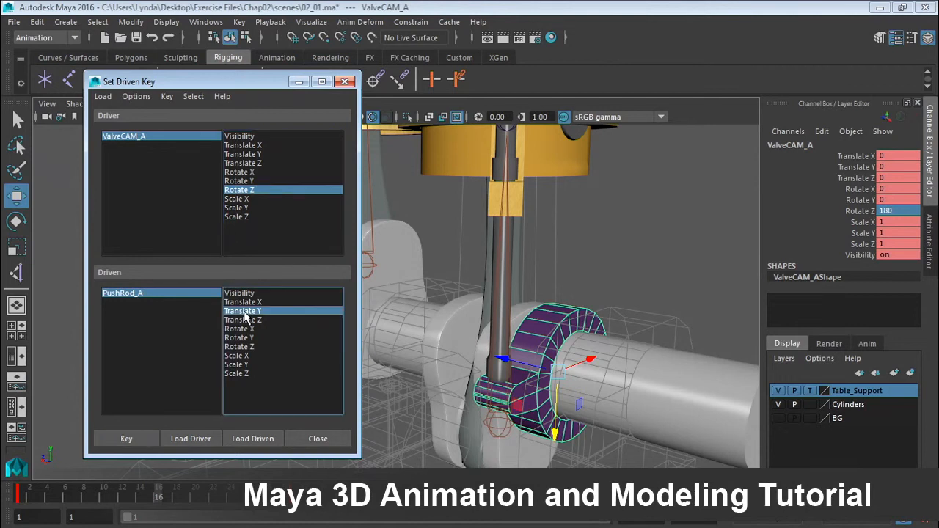
{"action": "left_click", "coordinate": [121, 439]}
At frame 18, raise PushRod_A to a Translate Y of 1 and add a driven key.
{"action": "left_click", "coordinate": [176, 498]}
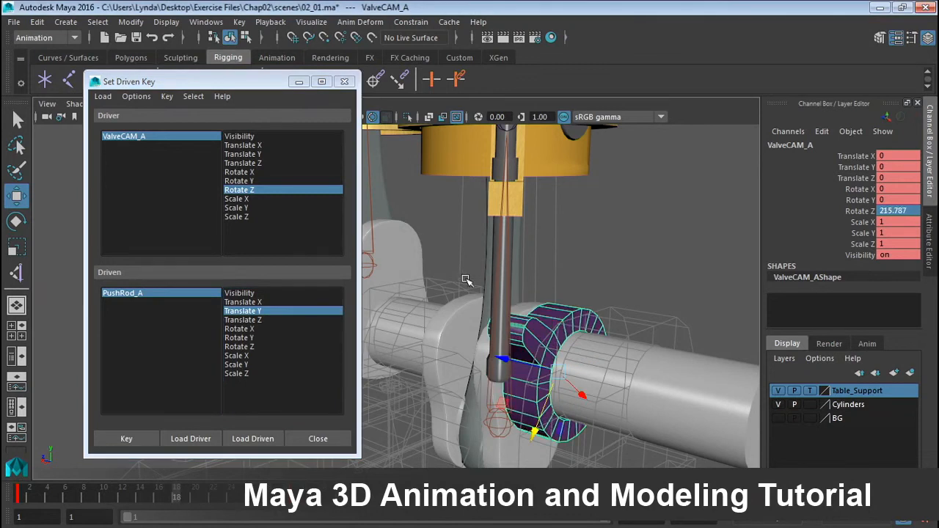
{"action": "left_click", "coordinate": [506, 274]}
{"action": "left_click", "coordinate": [599, 226]}
{"action": "left_click", "coordinate": [507, 162]}
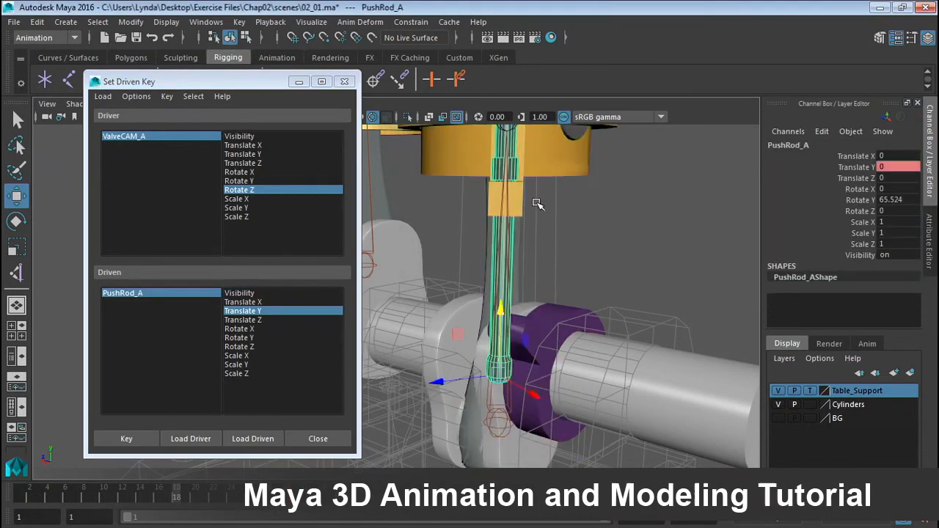
{"action": "left_click_drag", "start_coordinate": [501, 312], "coordinate": [501, 275]}
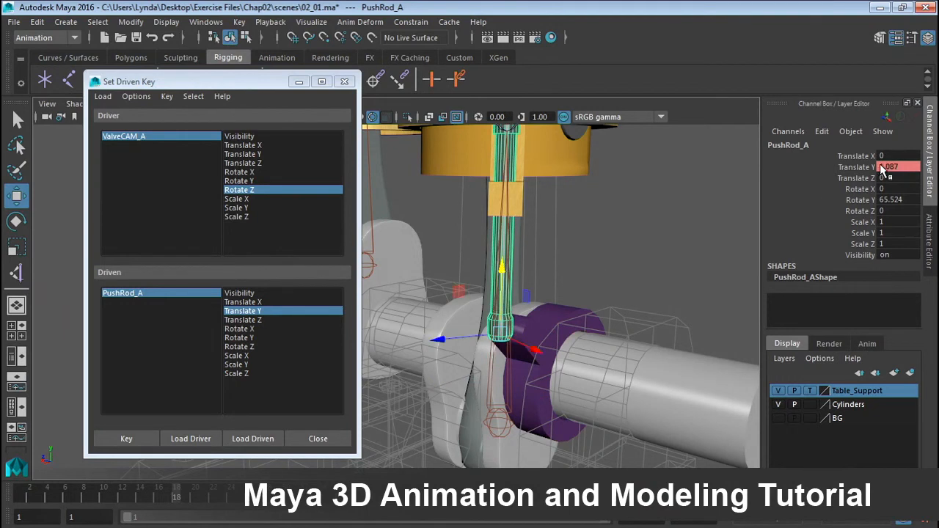
{"action": "type", "text": "1"}
{"action": "key", "text": "Return"}
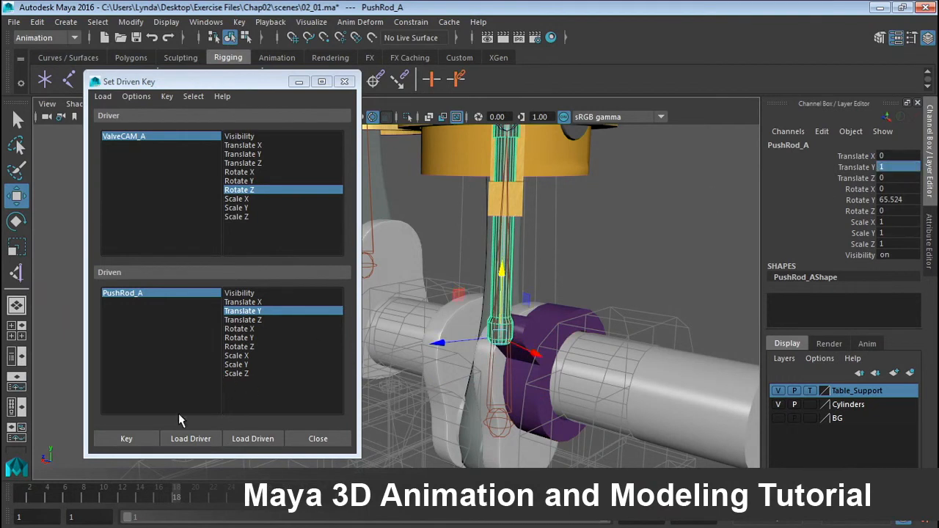
{"action": "left_click", "coordinate": [139, 438]}
At frame 19, set PushRod_A's Translate Y to 0 and add a driven key.
{"action": "left_click", "coordinate": [186, 490]}
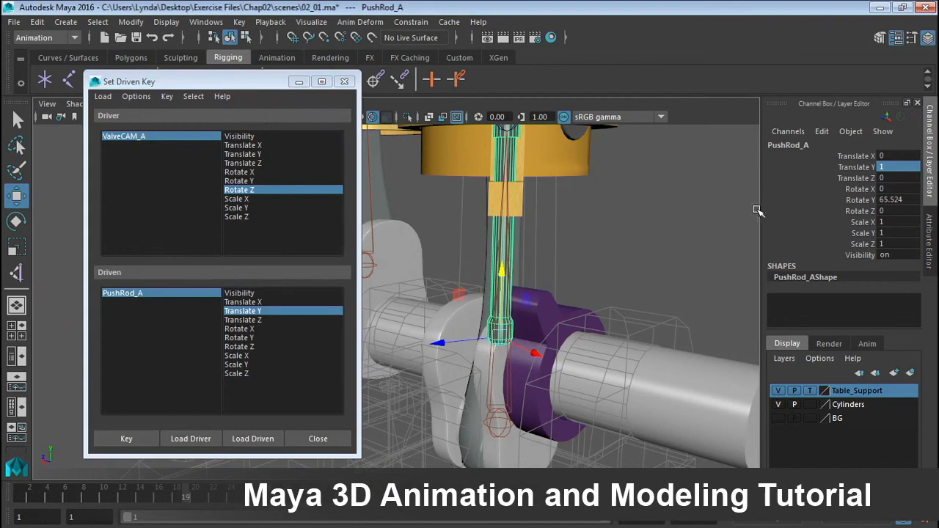
{"action": "type", "text": "0"}
{"action": "key", "text": "Return"}
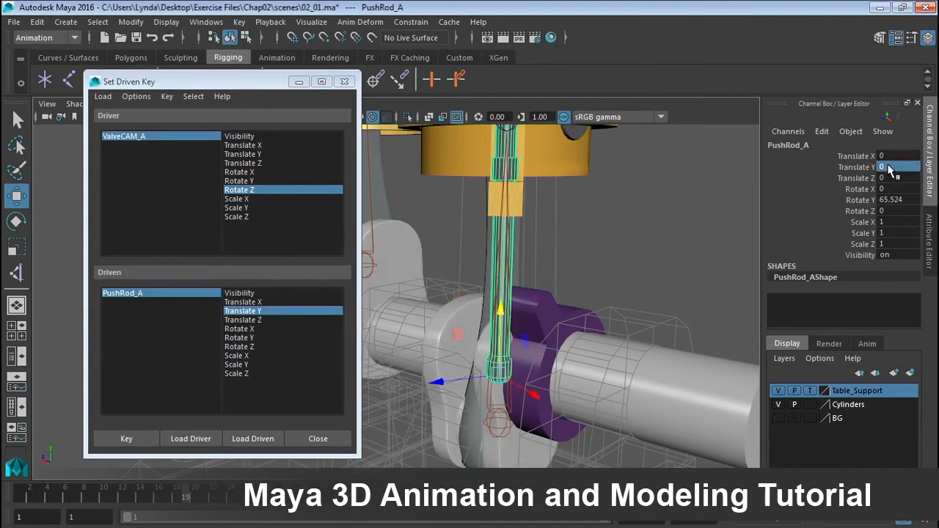
{"action": "left_click", "coordinate": [127, 439]}
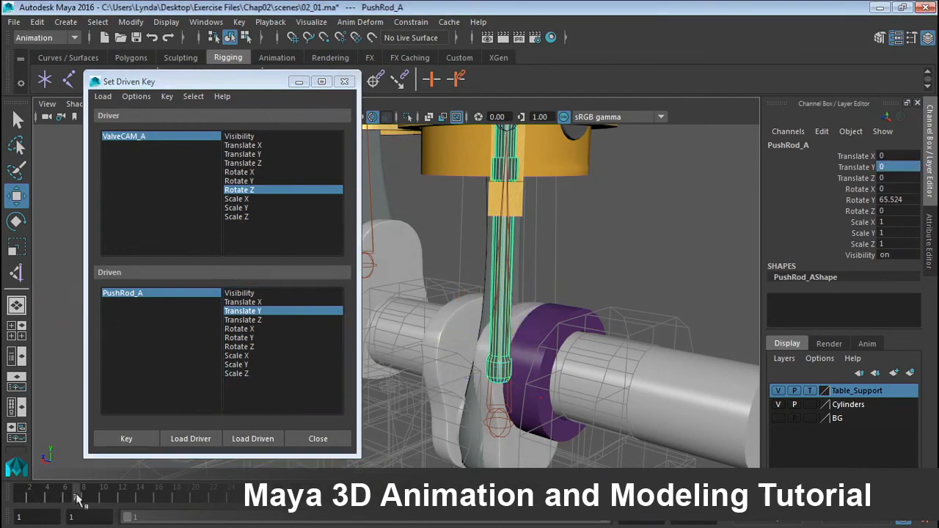
At frame 17, raise PushRod_A to a Translate Y of about 0.75 and add a driven key.
{"action": "left_click", "coordinate": [183, 505]}
{"action": "left_click_drag", "start_coordinate": [183, 506], "coordinate": [167, 505]}
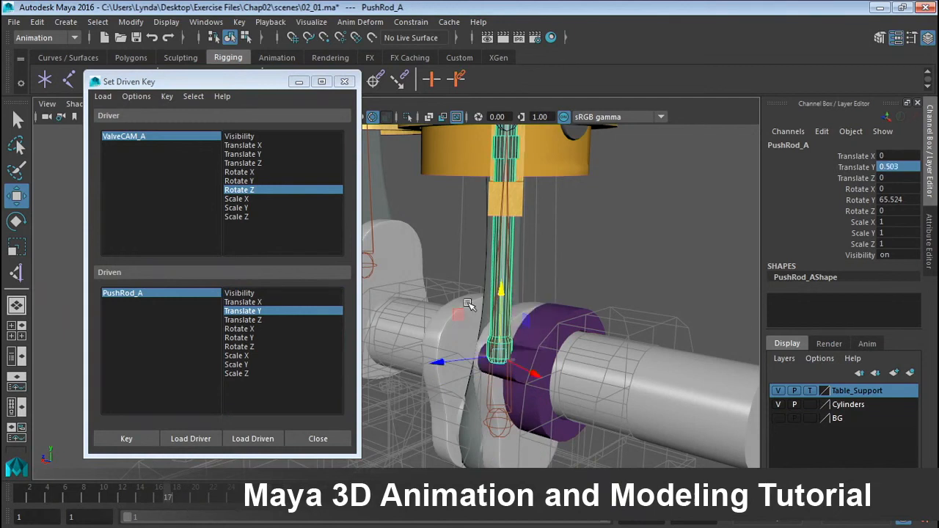
{"action": "left_click_drag", "start_coordinate": [502, 288], "coordinate": [501, 279]}
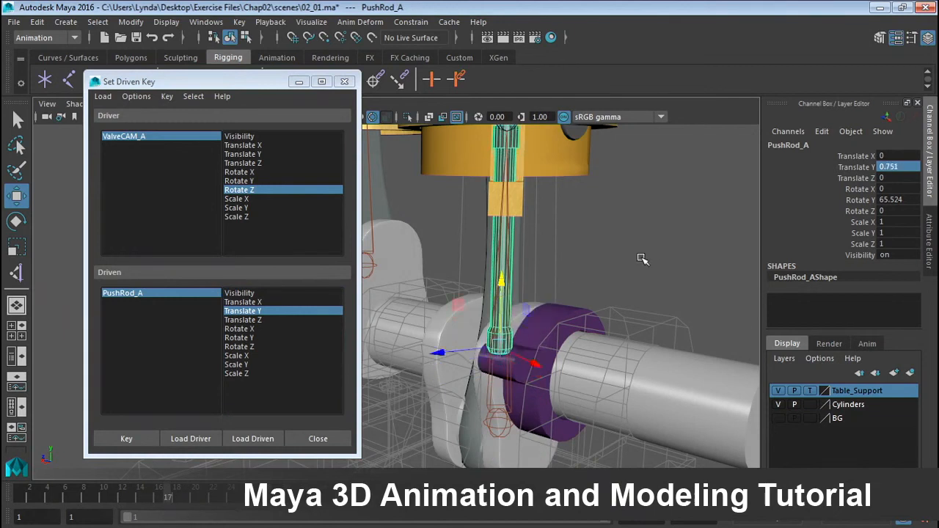
{"action": "left_click", "coordinate": [126, 439]}
Return to frame 1, close the Set Driven Key window and clear the selection.
{"action": "left_click_drag", "start_coordinate": [121, 496], "coordinate": [22, 491]}
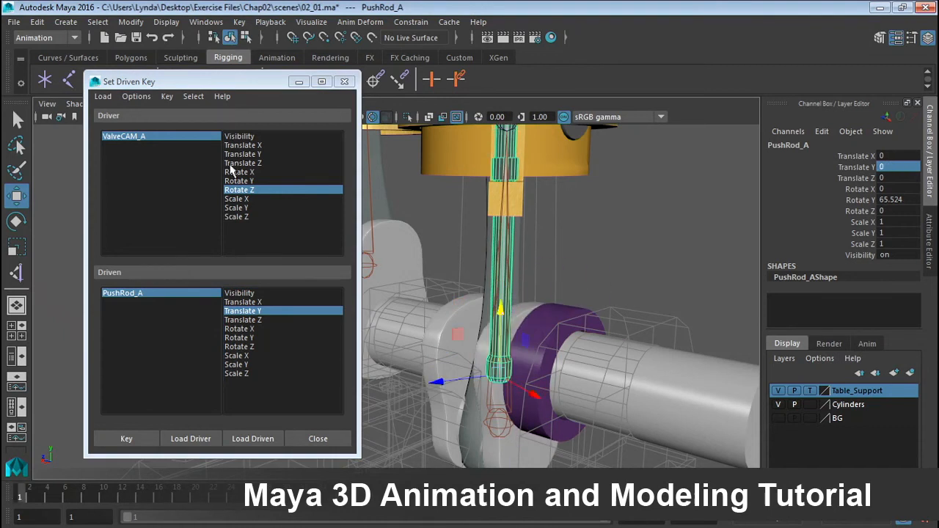
{"action": "left_click", "coordinate": [347, 82]}
{"action": "right_click_drag", "start_coordinate": [608, 224], "coordinate": [347, 202], "text": "alt"}
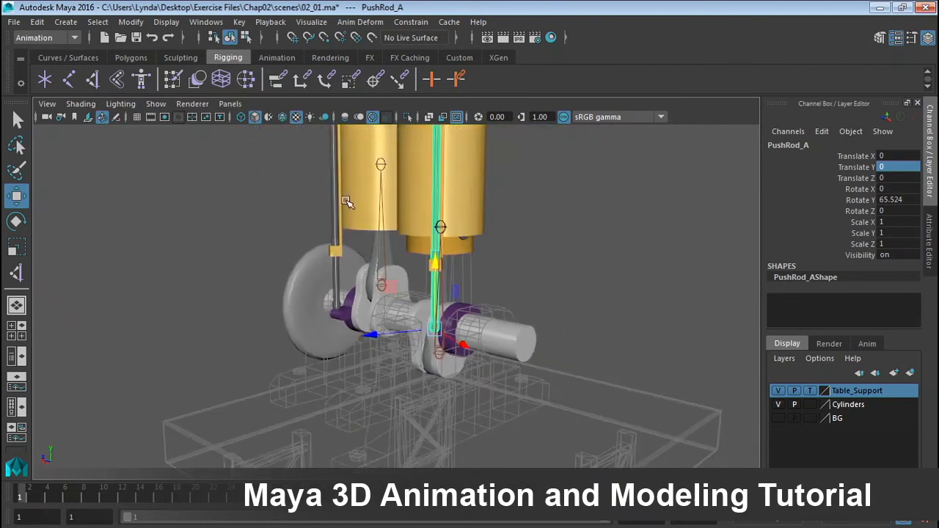
{"action": "left_click_drag", "start_coordinate": [346, 201], "coordinate": [492, 226], "text": "alt"}
{"action": "left_click", "coordinate": [527, 223]}
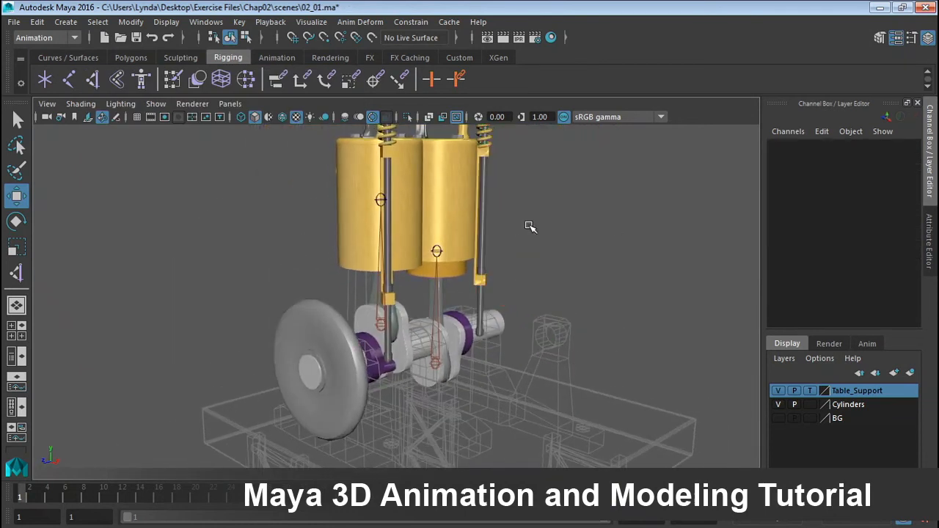